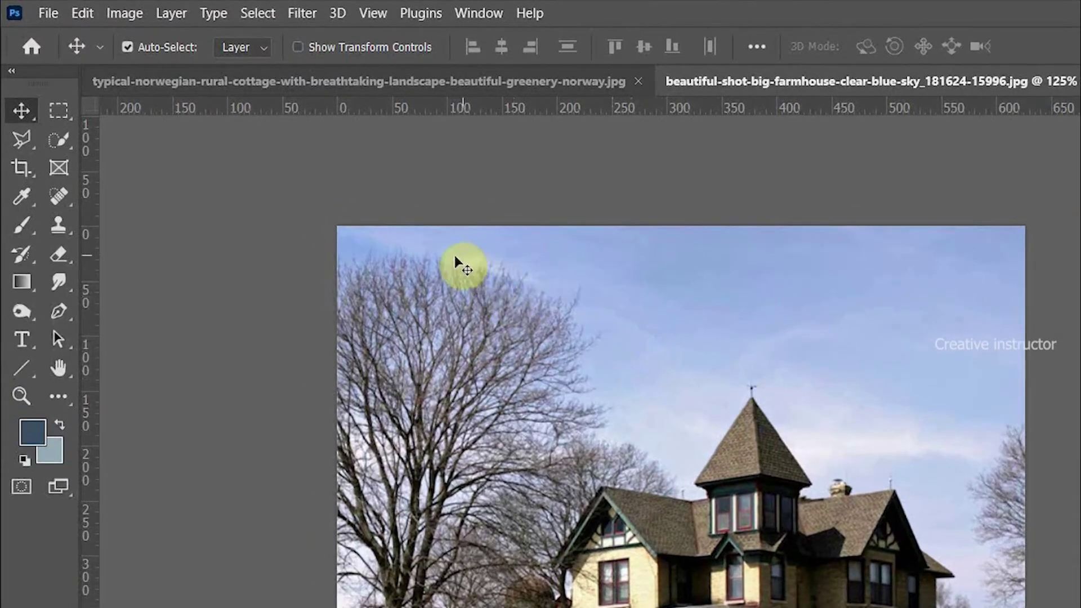
- Start Sky Replacement on the farmhouse photo and collapse the Spectacular and Sunsets groups in the sky presets
{"action": "left_click", "coordinate": [84, 12]}
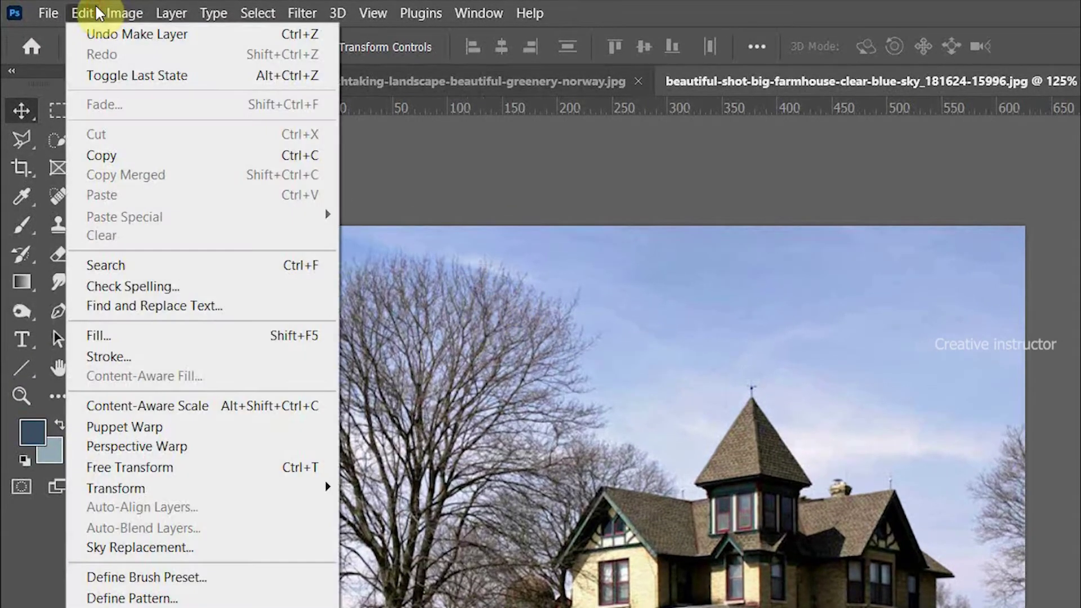
{"action": "left_click", "coordinate": [202, 549]}
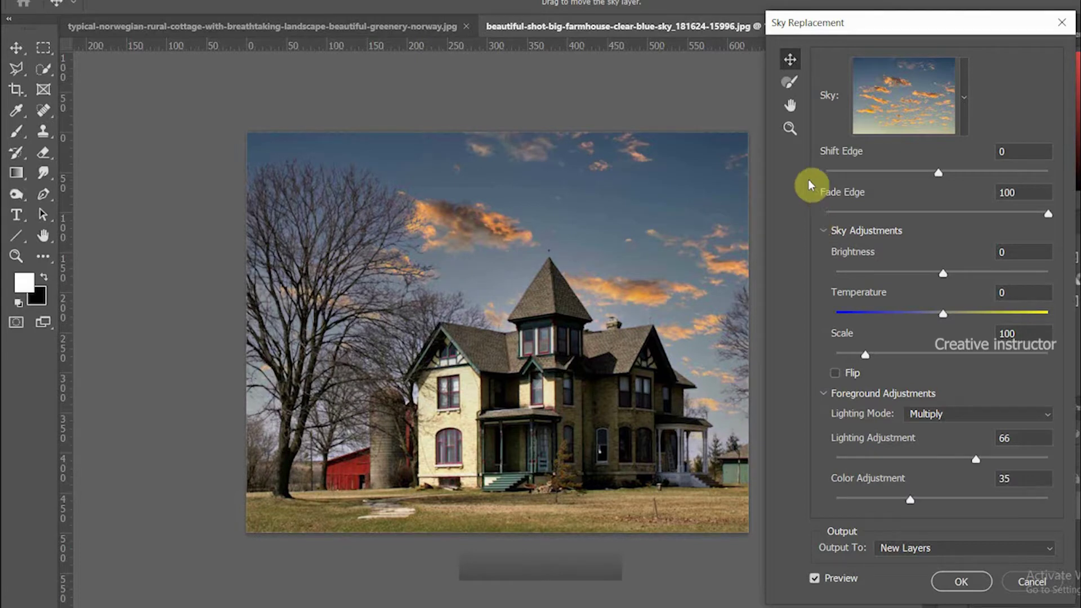
{"action": "left_click", "coordinate": [964, 96]}
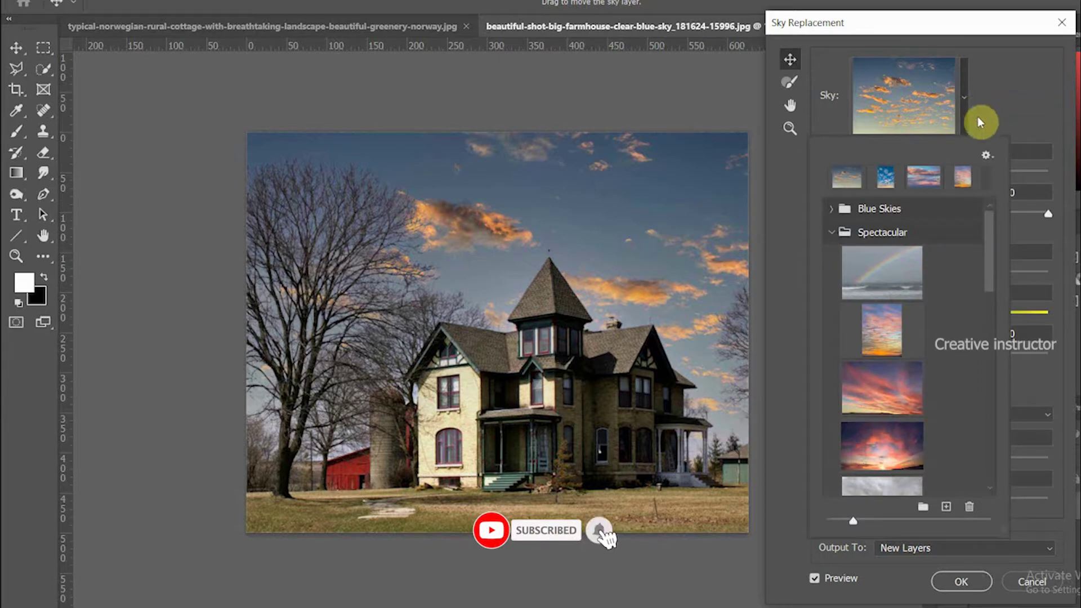
{"action": "left_click", "coordinate": [832, 235]}
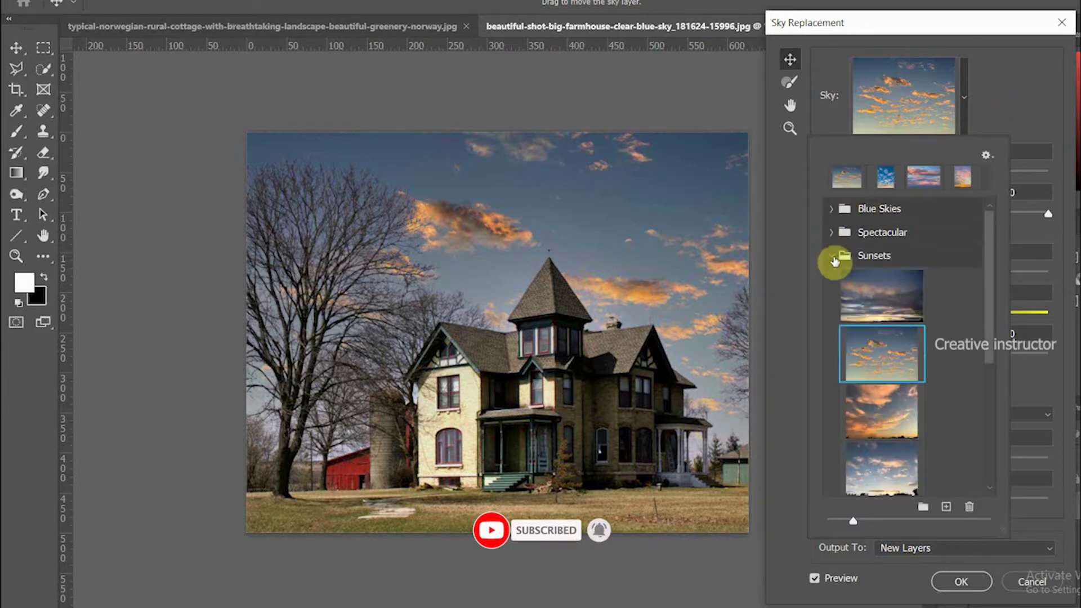
{"action": "left_click", "coordinate": [832, 256]}
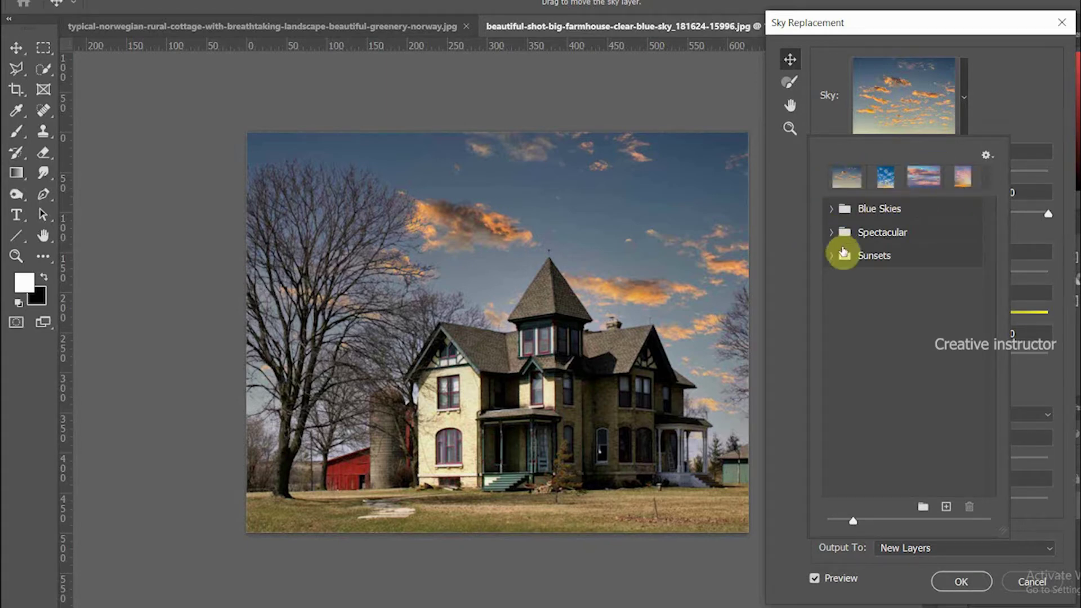
- Try the Blue Skies preset with scattered white puffy clouds above a pale horizon as the replacement sky
{"action": "left_click", "coordinate": [833, 211]}
{"action": "scroll", "coordinate": [873, 313], "scroll_direction": "down", "scroll_amount": 2}
{"action": "left_click", "coordinate": [871, 319]}
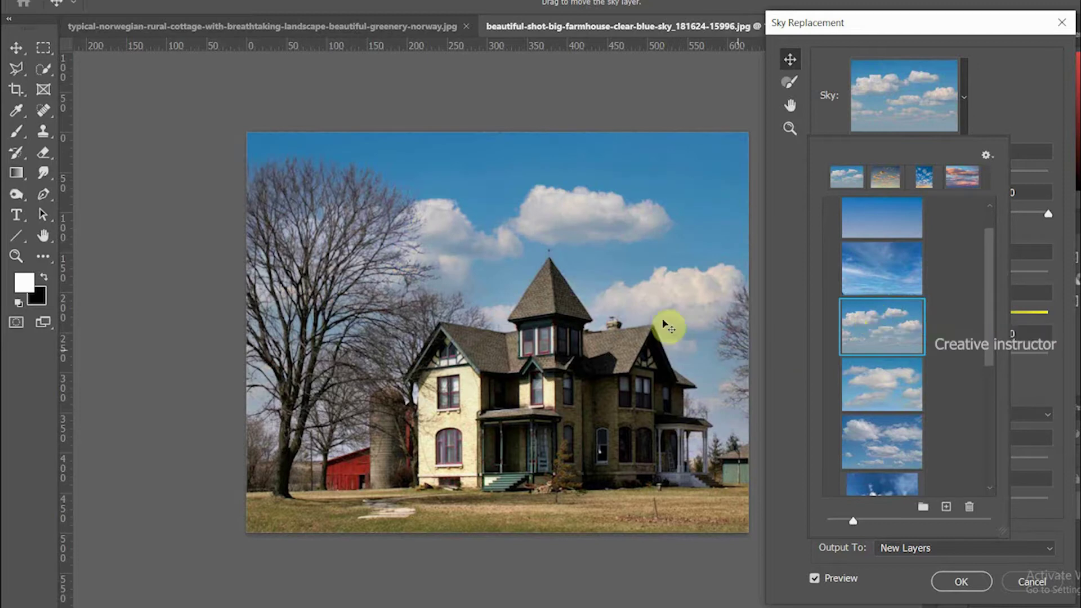
- Try the BlueSky006 preset with small rippled clouds as the farmhouse's replacement sky
{"action": "scroll", "coordinate": [884, 358], "scroll_direction": "down", "scroll_amount": 2}
{"action": "scroll", "coordinate": [885, 359], "scroll_direction": "down", "scroll_amount": 2}
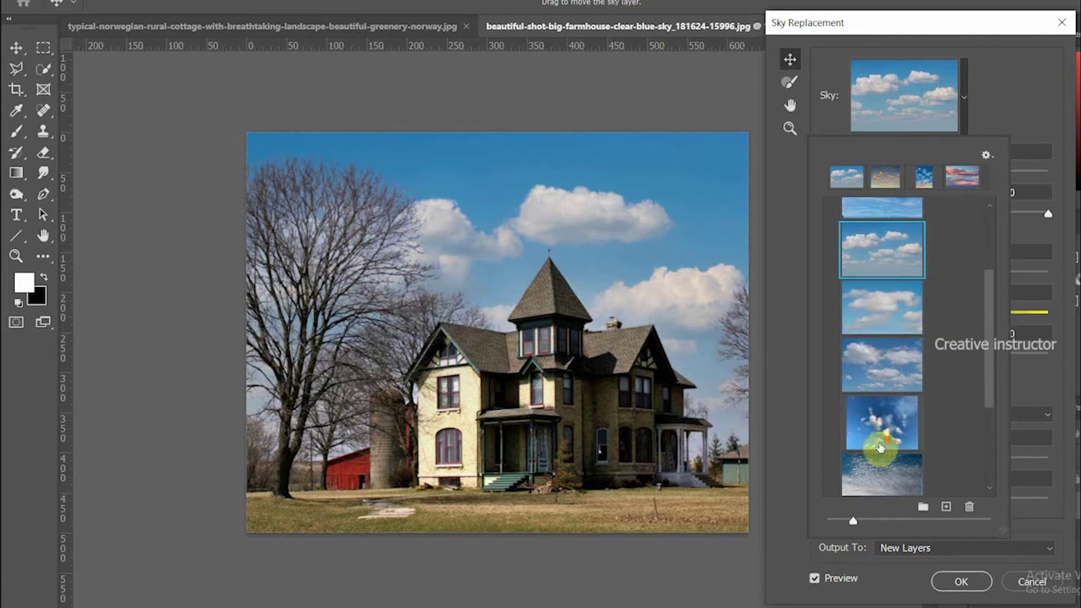
{"action": "scroll", "coordinate": [883, 444], "scroll_direction": "down", "scroll_amount": 2}
{"action": "left_click", "coordinate": [886, 416]}
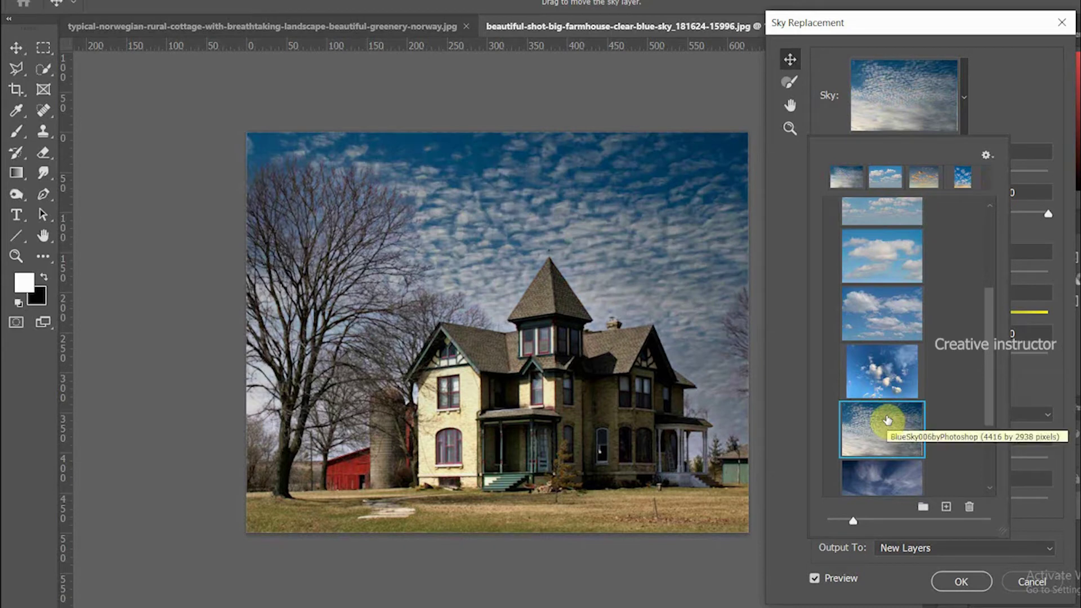
- Expand the Spectacular group and try its red-streaked sunset preset as the replacement sky
{"action": "scroll", "coordinate": [890, 404], "scroll_direction": "down", "scroll_amount": 6}
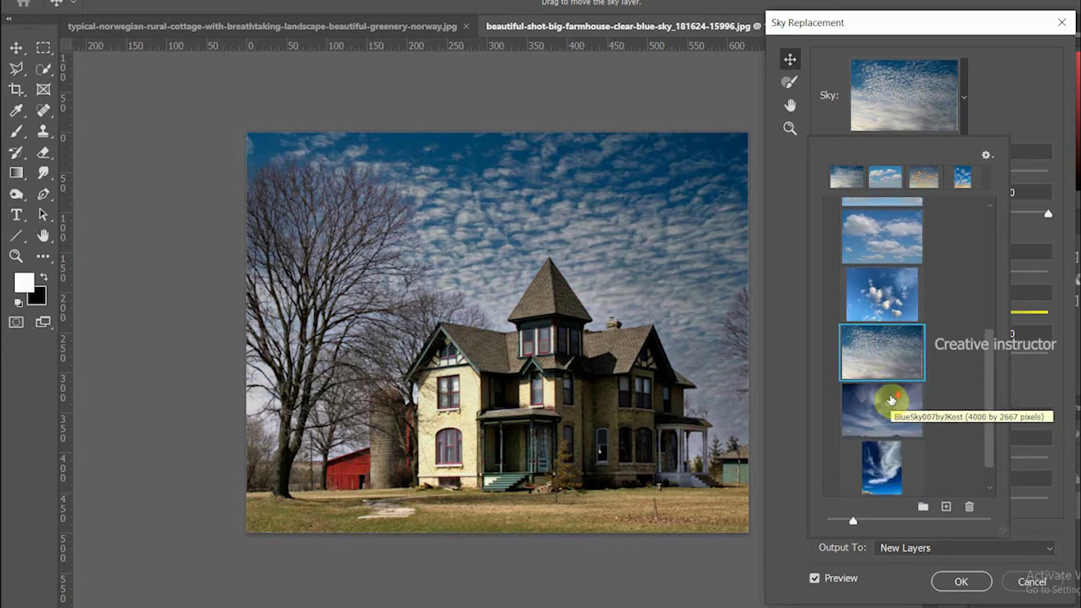
{"action": "scroll", "coordinate": [892, 400], "scroll_direction": "down", "scroll_amount": 1}
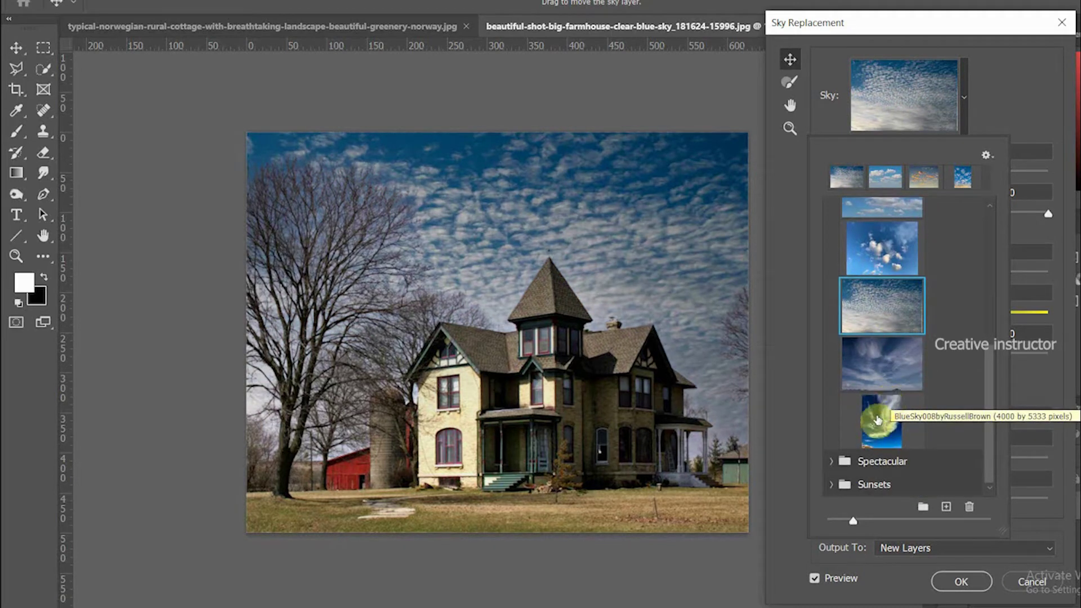
{"action": "left_click", "coordinate": [834, 465]}
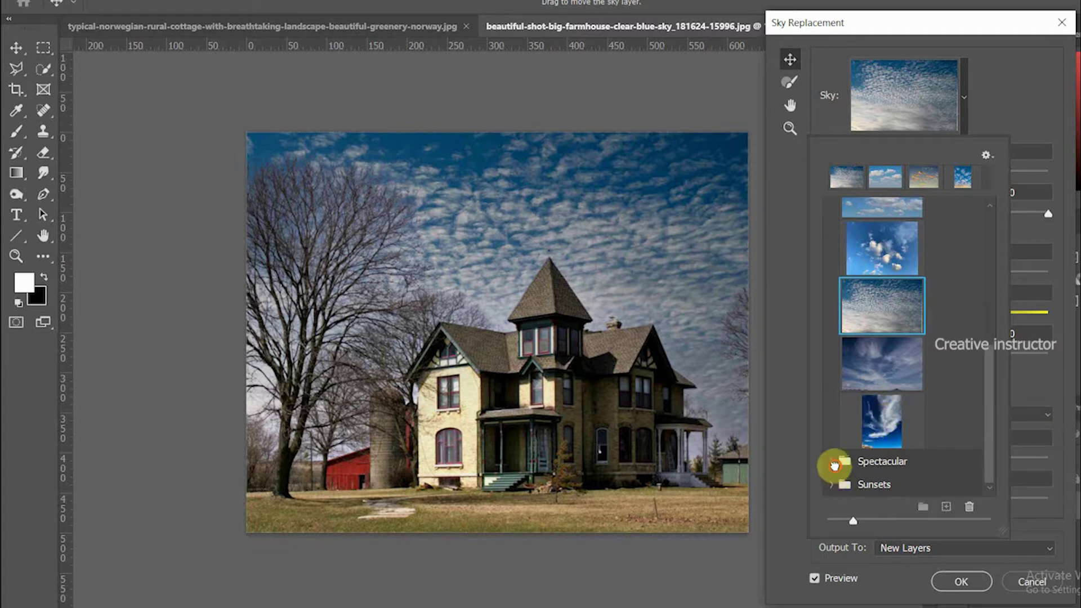
{"action": "scroll", "coordinate": [875, 405], "scroll_direction": "down", "scroll_amount": 5}
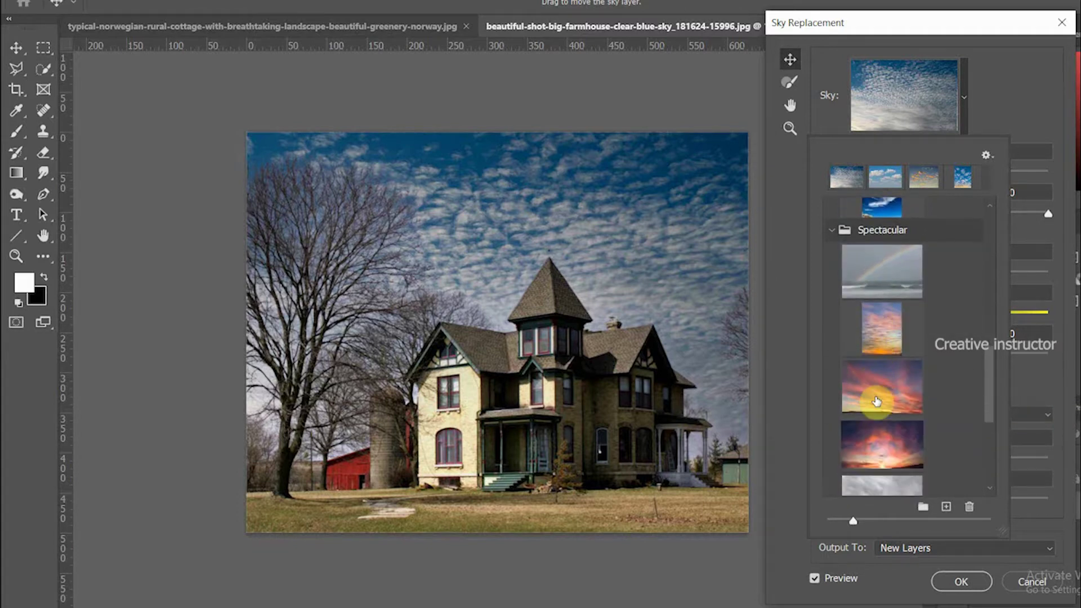
{"action": "scroll", "coordinate": [877, 401], "scroll_direction": "down", "scroll_amount": 1}
{"action": "left_click", "coordinate": [892, 342]}
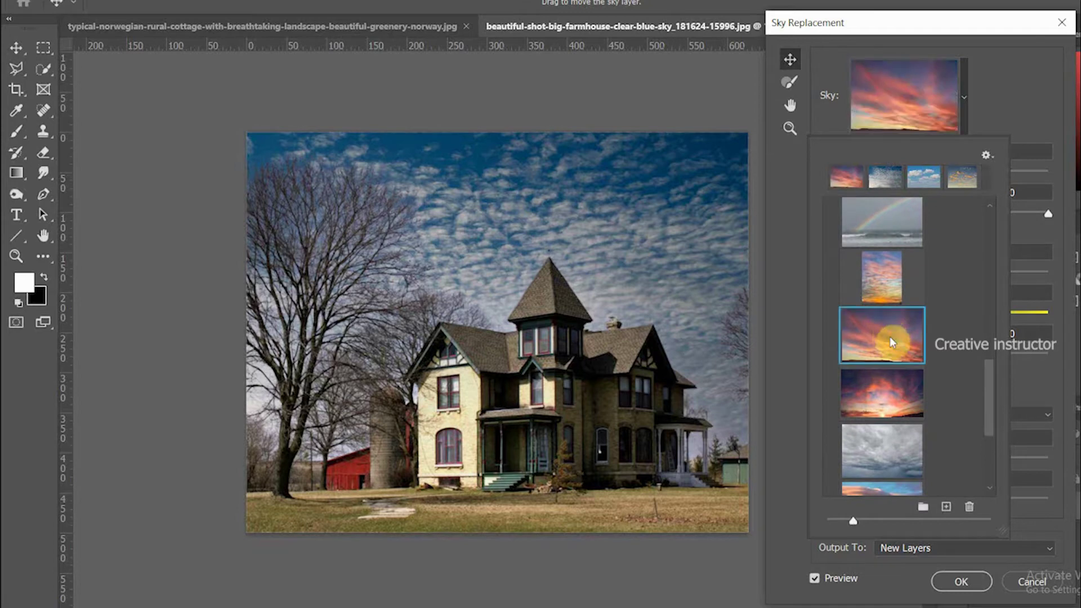
- Try the Spectacular preset with pink cloud bands on a blue sky as the replacement
{"action": "scroll", "coordinate": [886, 347], "scroll_direction": "down", "scroll_amount": 1}
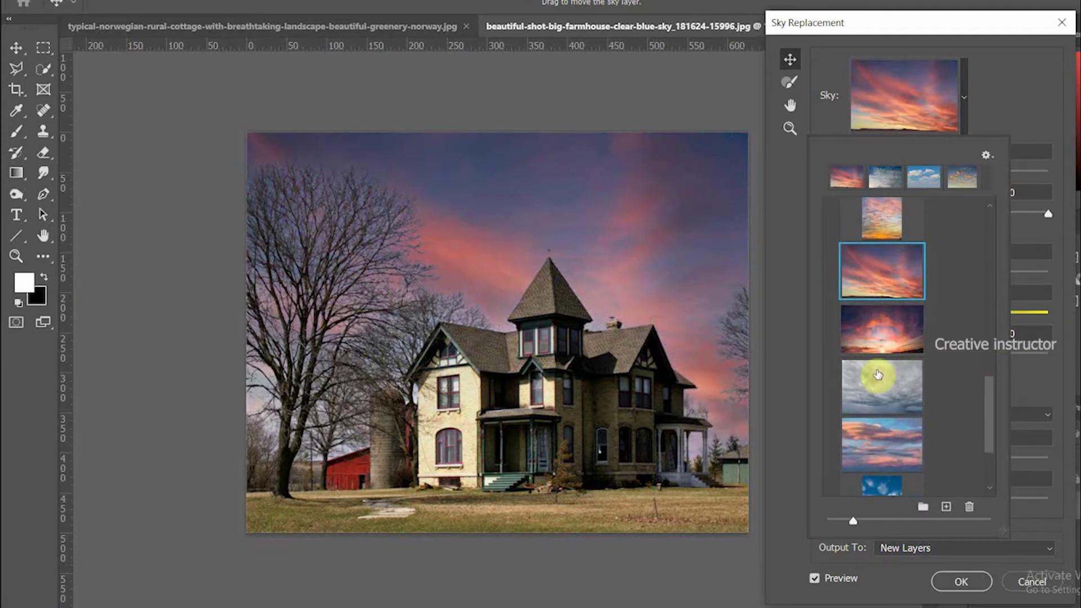
{"action": "scroll", "coordinate": [885, 400], "scroll_direction": "down", "scroll_amount": 1}
{"action": "left_click", "coordinate": [885, 401]}
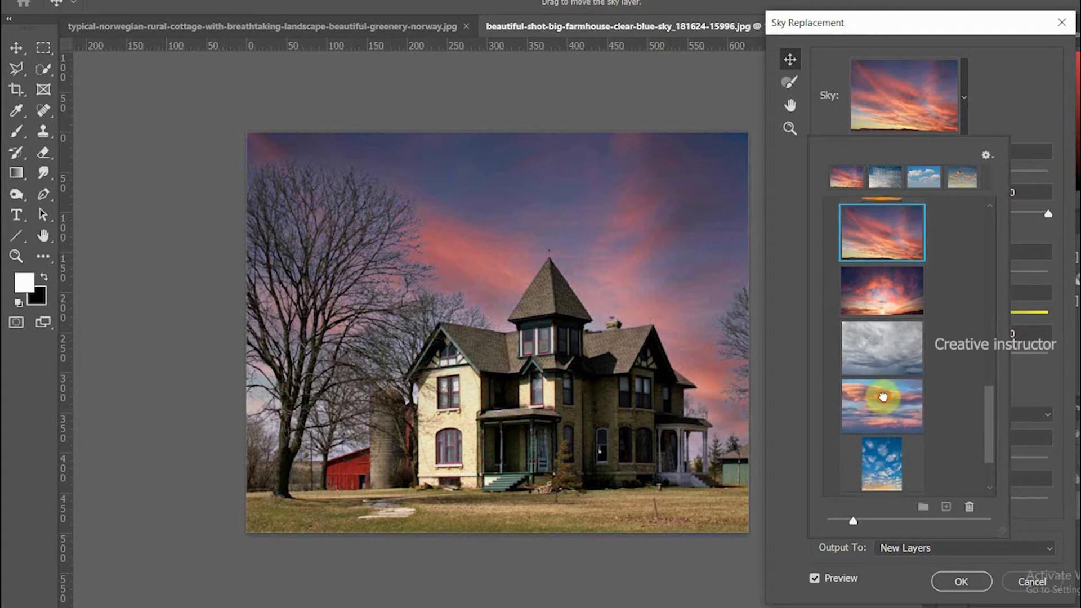
- Expand the Sunsets group, apply its second preset with small scattered orange clouds, and close the sky presets
{"action": "scroll", "coordinate": [886, 397], "scroll_direction": "down", "scroll_amount": 1}
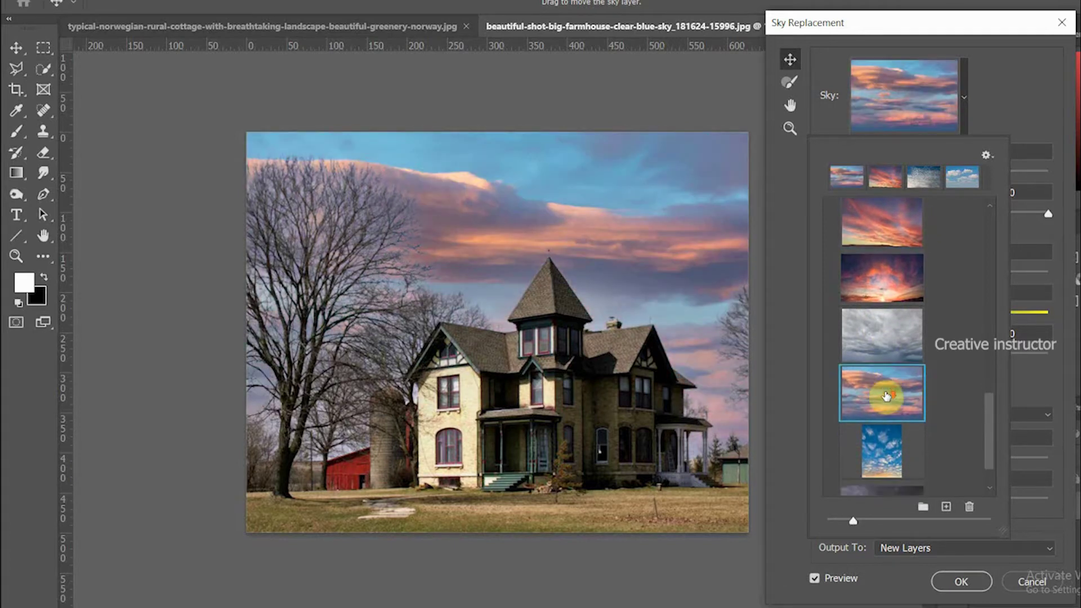
{"action": "scroll", "coordinate": [888, 390], "scroll_direction": "down", "scroll_amount": 1}
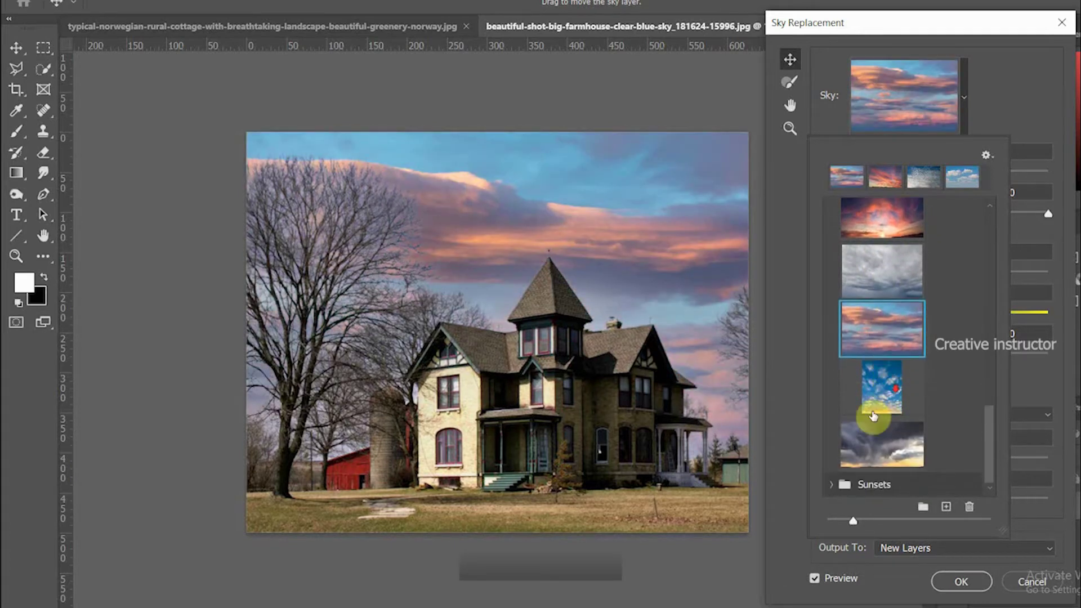
{"action": "left_click", "coordinate": [842, 488]}
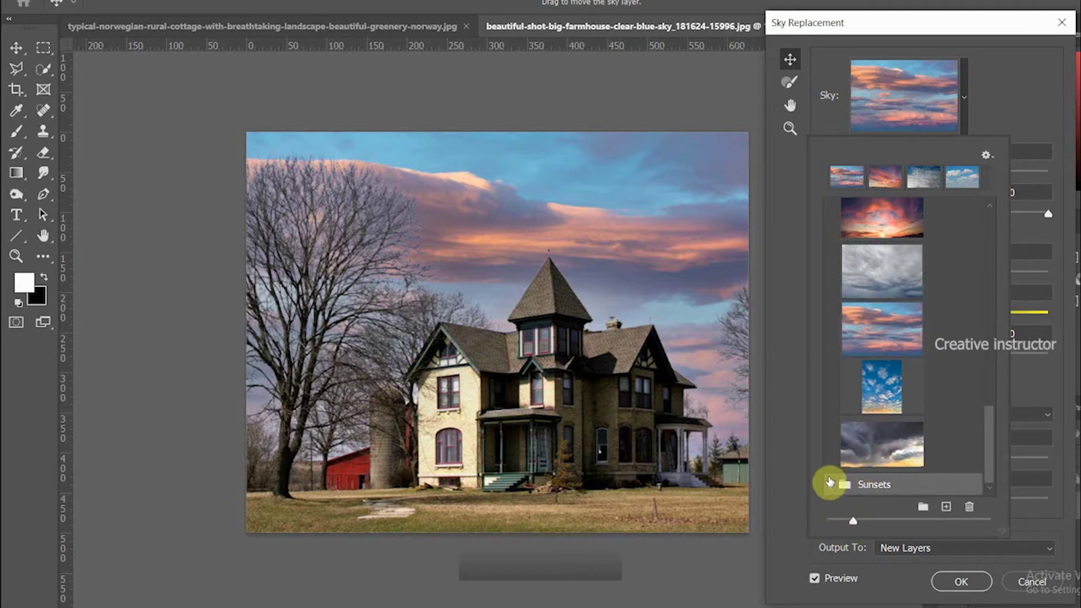
{"action": "left_click", "coordinate": [831, 484]}
{"action": "scroll", "coordinate": [870, 417], "scroll_direction": "down", "scroll_amount": 1}
{"action": "scroll", "coordinate": [870, 418], "scroll_direction": "down", "scroll_amount": 5}
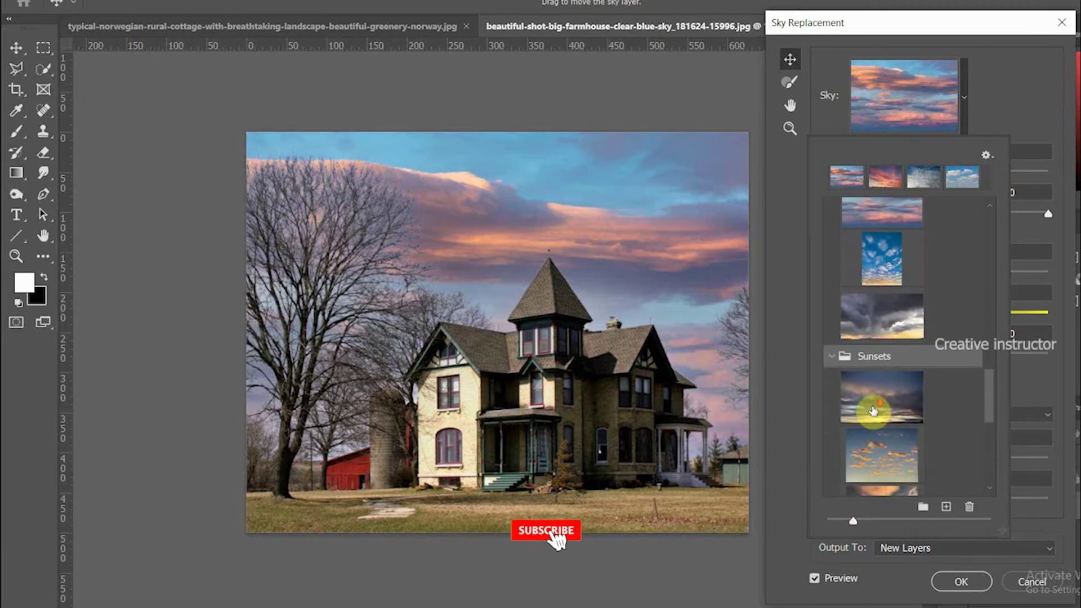
{"action": "left_click", "coordinate": [884, 300]}
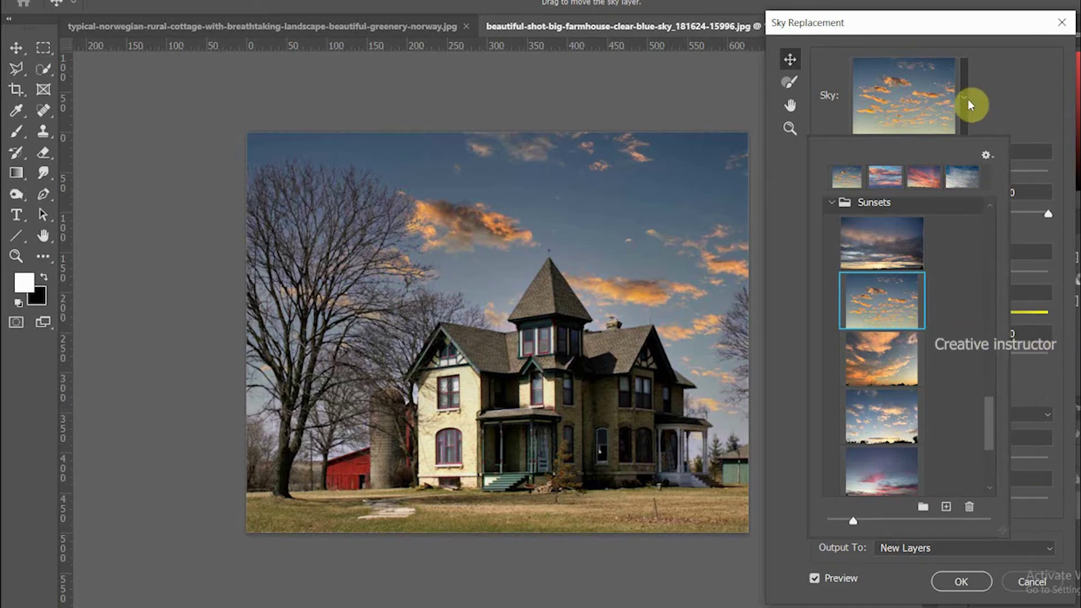
{"action": "left_click", "coordinate": [995, 92]}
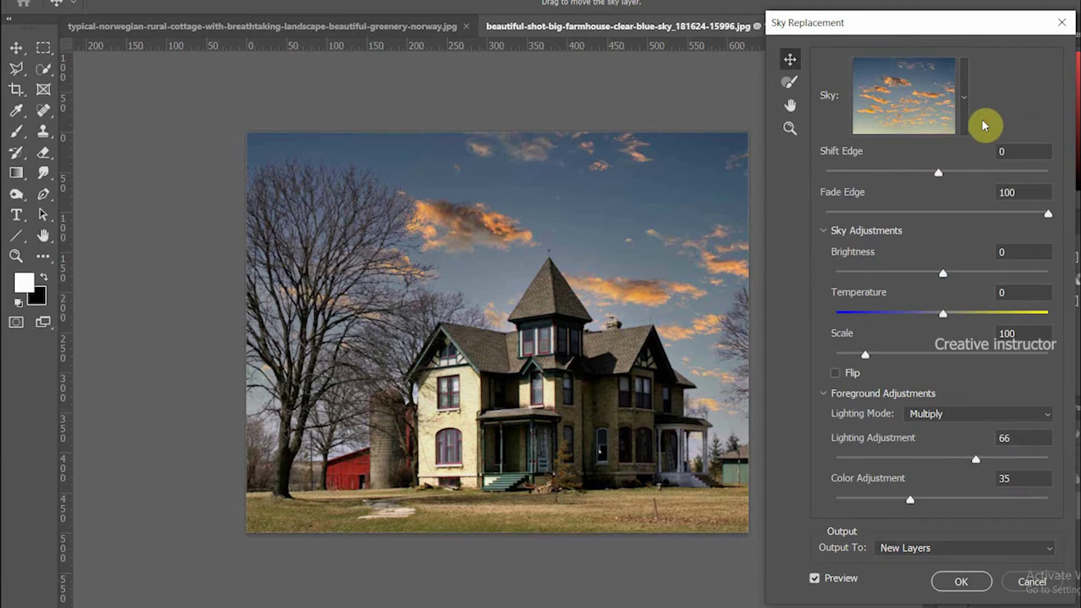
- Set the replacement sky's Shift Edge to 7 and its Fade Edge to 83
{"action": "left_click_drag", "start_coordinate": [930, 178], "coordinate": [893, 184]}
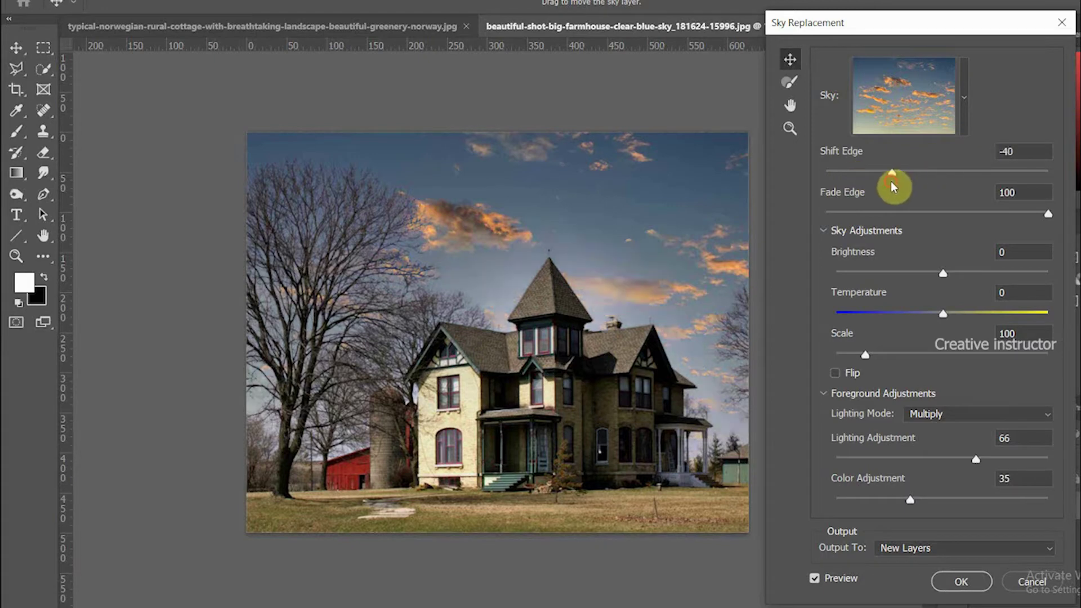
{"action": "left_click_drag", "start_coordinate": [887, 177], "coordinate": [866, 175]}
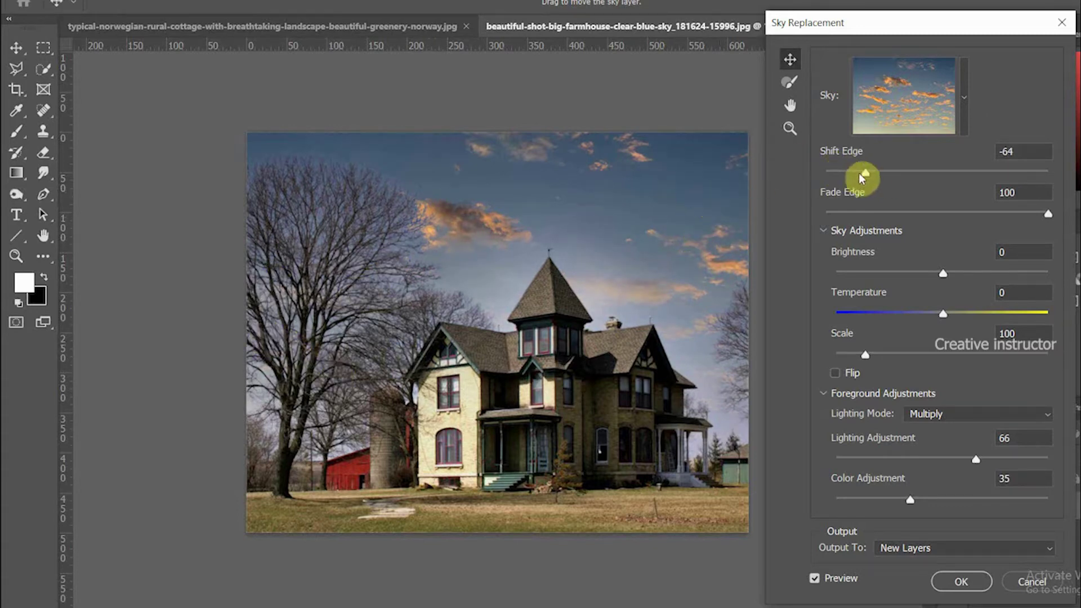
{"action": "left_click_drag", "start_coordinate": [863, 172], "coordinate": [946, 173]}
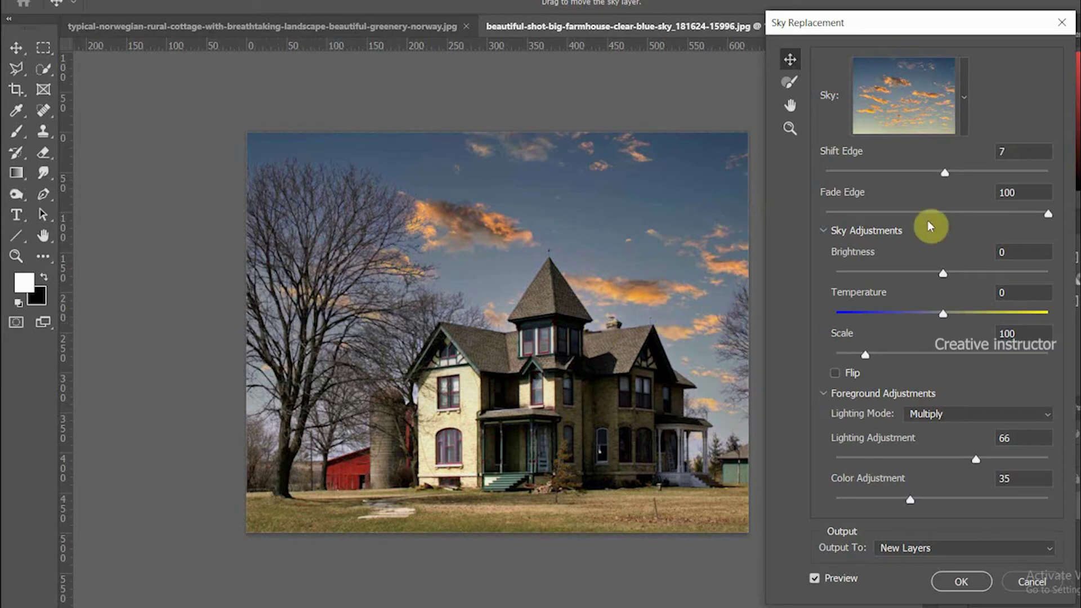
{"action": "left_click_drag", "start_coordinate": [1046, 214], "coordinate": [1010, 213]}
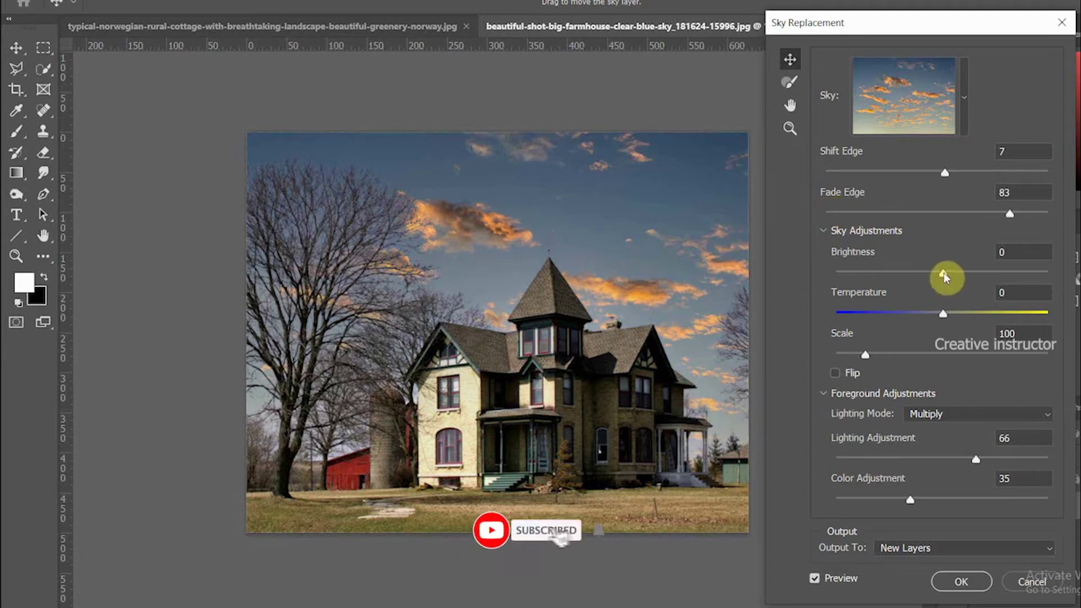
- Try brighter and darker skies, and set the sky Brightness to -20
{"action": "left_click_drag", "start_coordinate": [943, 273], "coordinate": [985, 273]}
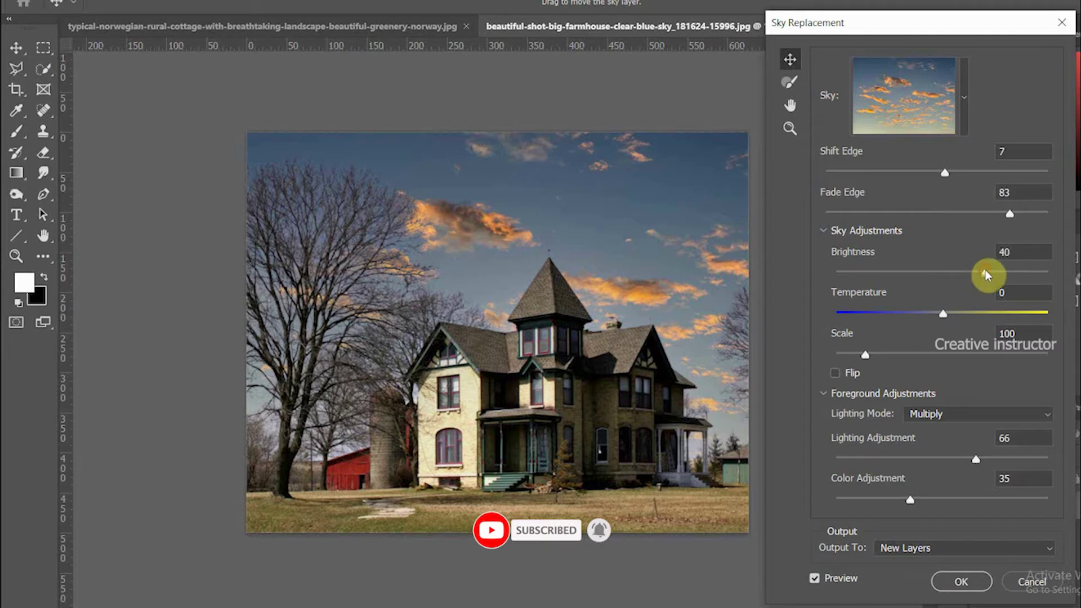
{"action": "left_click_drag", "start_coordinate": [1022, 274], "coordinate": [892, 281]}
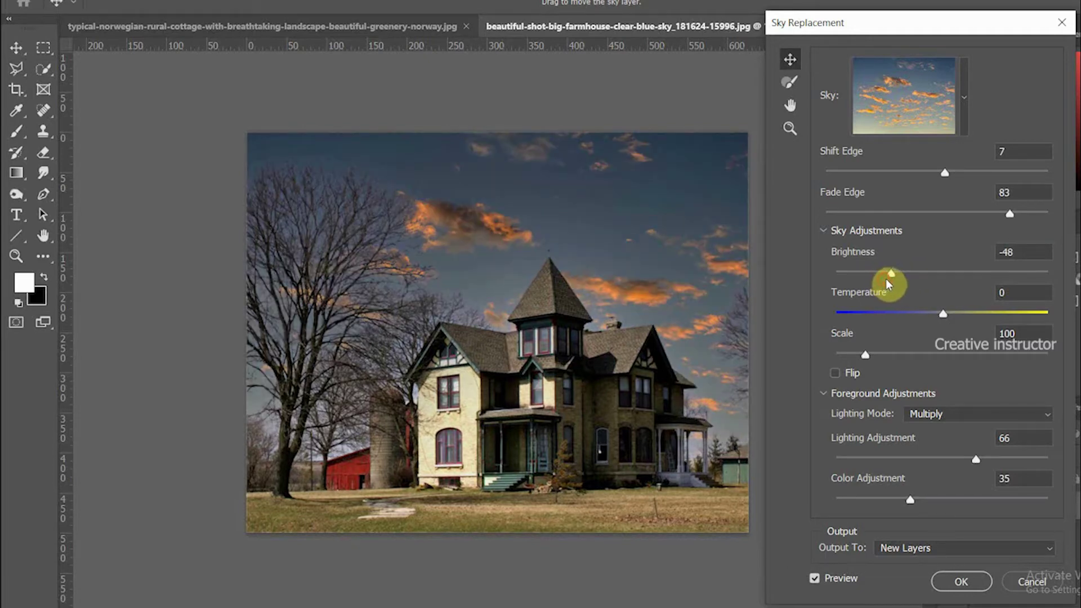
{"action": "left_click_drag", "start_coordinate": [893, 279], "coordinate": [922, 272]}
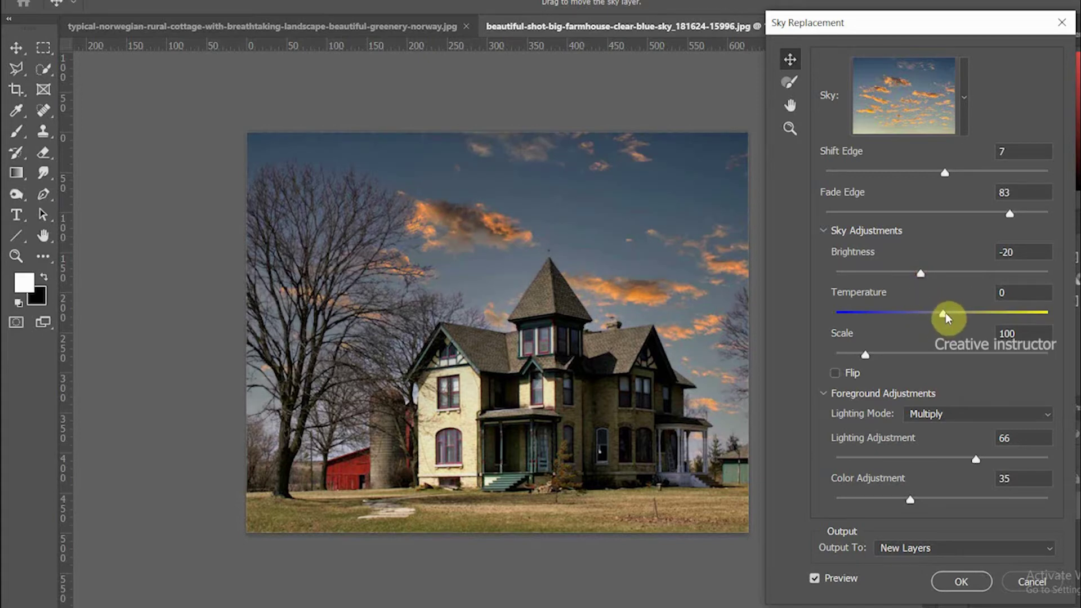
- Try a much warmer sky, and set the sky Temperature to 20
{"action": "left_click_drag", "start_coordinate": [944, 314], "coordinate": [1018, 314]}
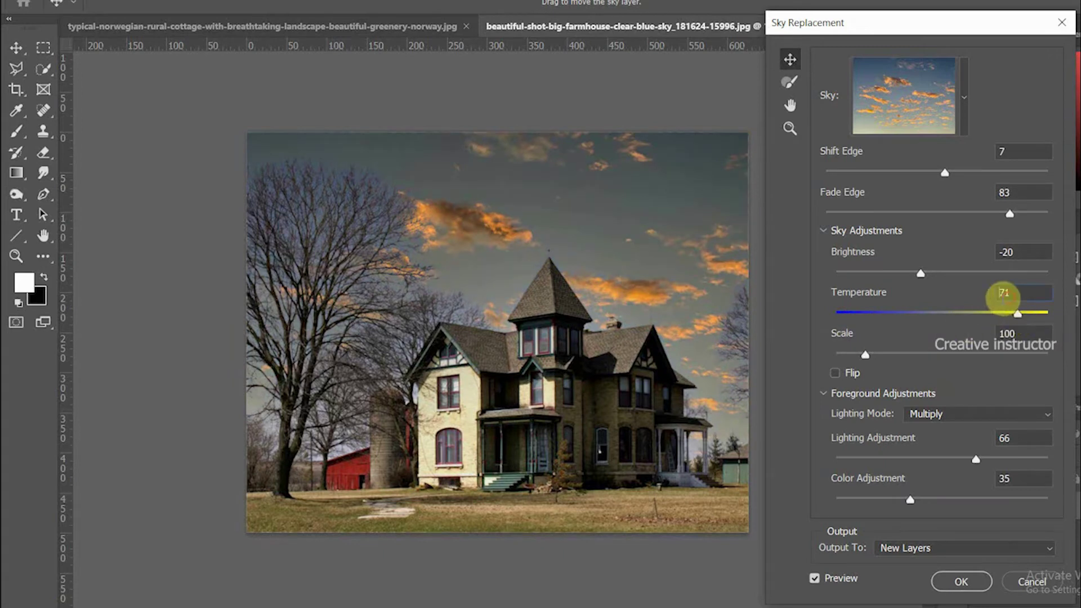
{"action": "left_click", "coordinate": [1002, 293]}
{"action": "left_click_drag", "start_coordinate": [1001, 293], "coordinate": [991, 295]}
{"action": "type", "text": "20"}
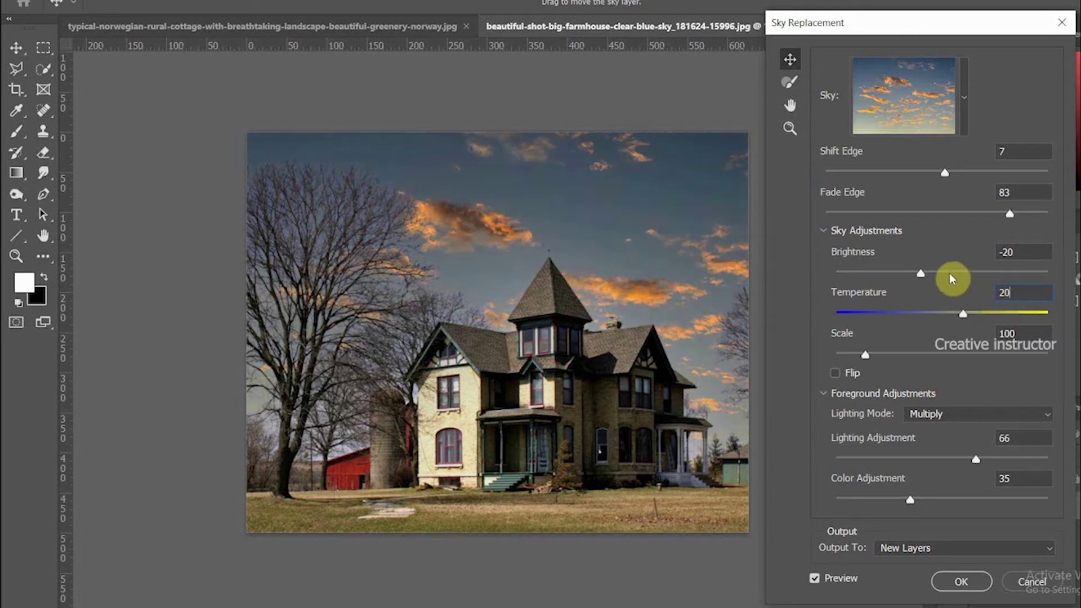
{"action": "left_click", "coordinate": [946, 290]}
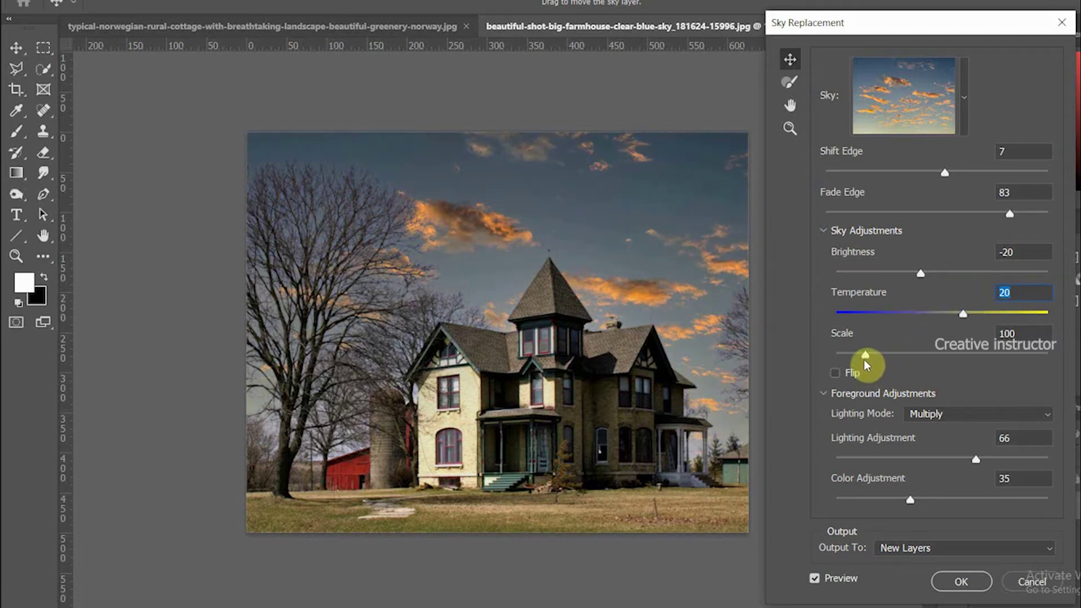
- Try a different Scale for the replacement sky, and set it back to 100
{"action": "left_click_drag", "start_coordinate": [872, 356], "coordinate": [849, 357]}
{"action": "left_click", "coordinate": [988, 336]}
{"action": "type", "text": "100"}
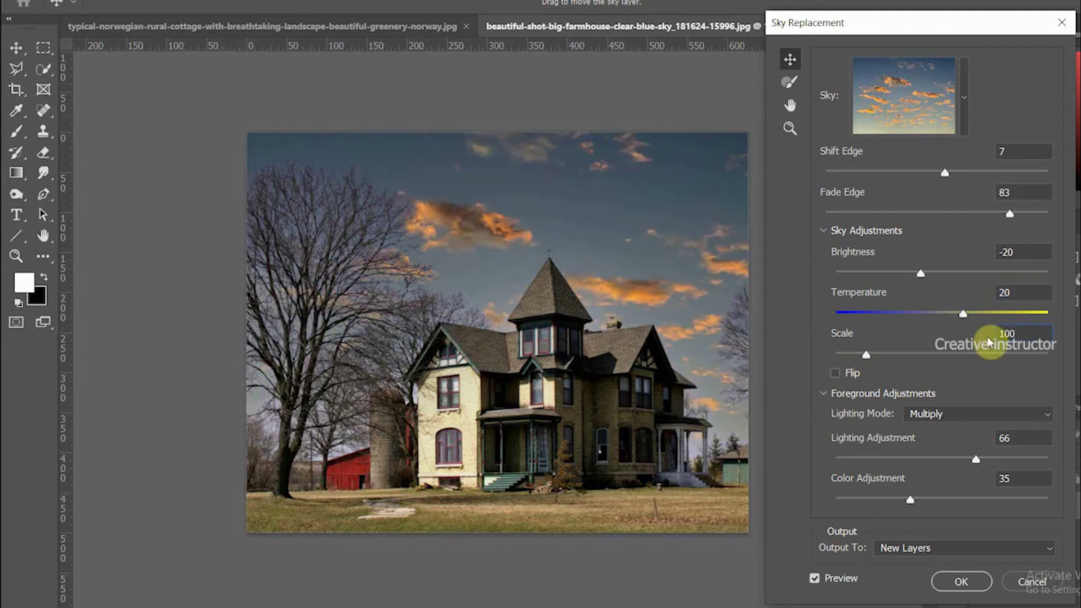
{"action": "key", "text": "Return"}
- Flip the replacement sky horizontally, and turn the flip off again
{"action": "left_click", "coordinate": [838, 377]}
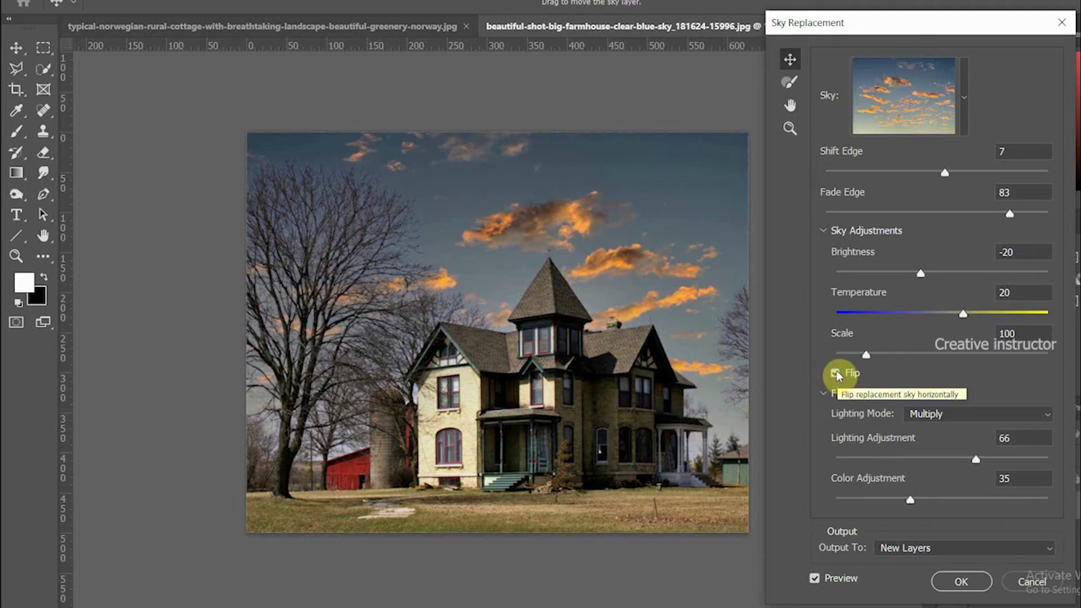
{"action": "left_click", "coordinate": [840, 374]}
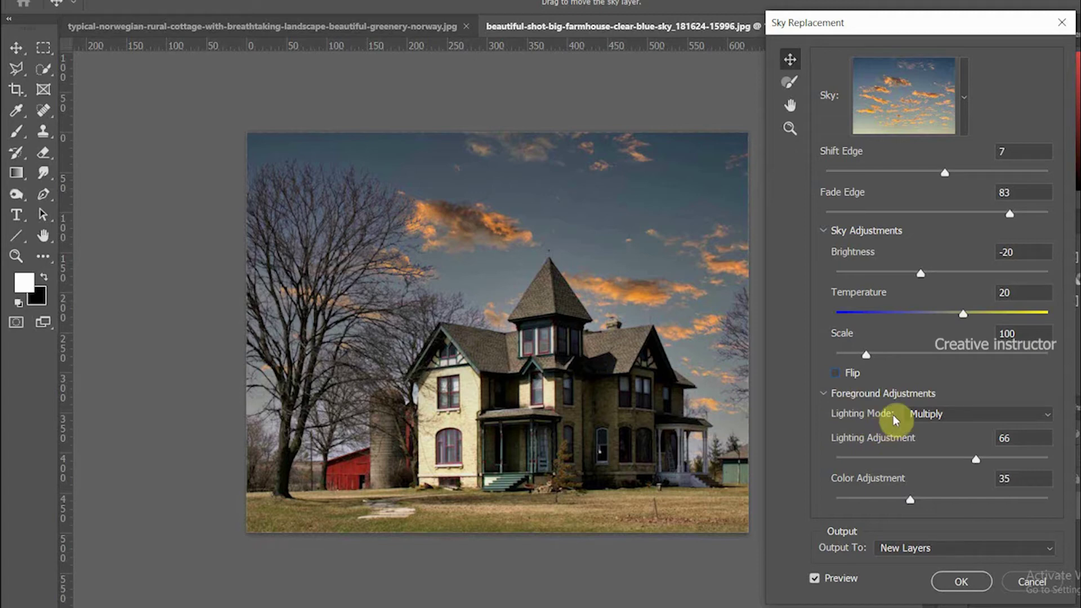
- Try the Screen lighting mode for the foreground, and set it back to Multiply
{"action": "left_click", "coordinate": [1041, 418]}
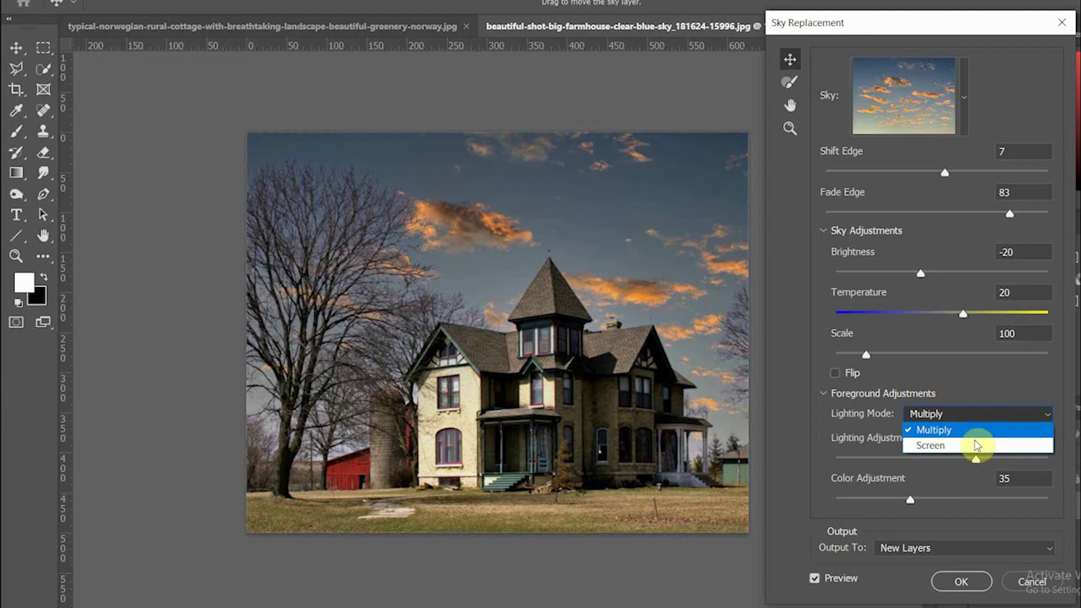
{"action": "left_click", "coordinate": [938, 449]}
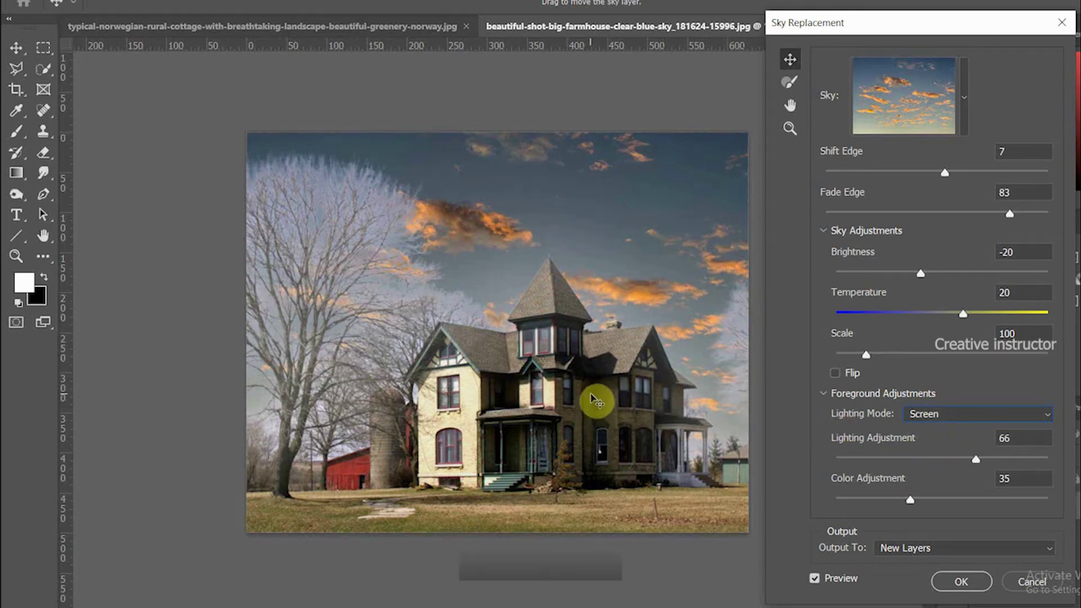
{"action": "left_click", "coordinate": [1039, 423]}
{"action": "left_click", "coordinate": [952, 427]}
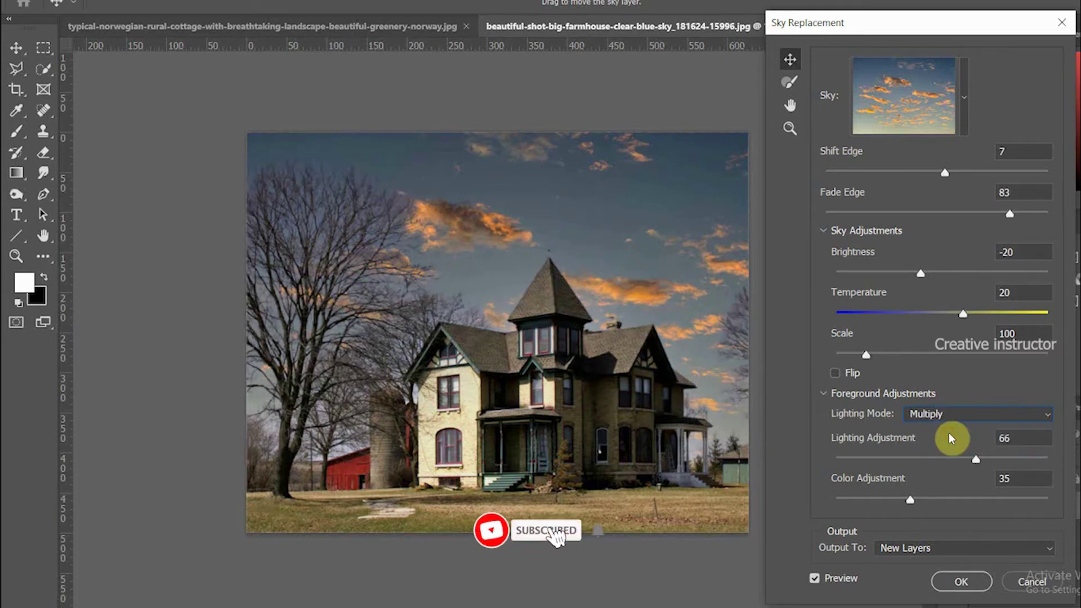
- Try stronger and weaker foreground lighting, and set the Lighting Adjustment to 85
{"action": "left_click_drag", "start_coordinate": [977, 462], "coordinate": [1056, 456]}
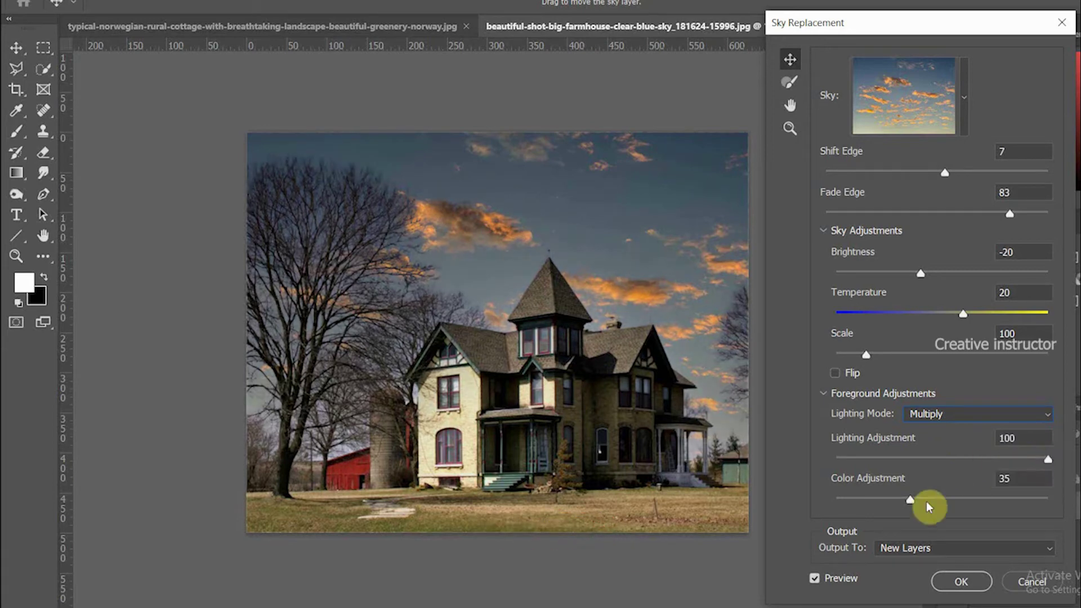
{"action": "left_click_drag", "start_coordinate": [1048, 460], "coordinate": [853, 468]}
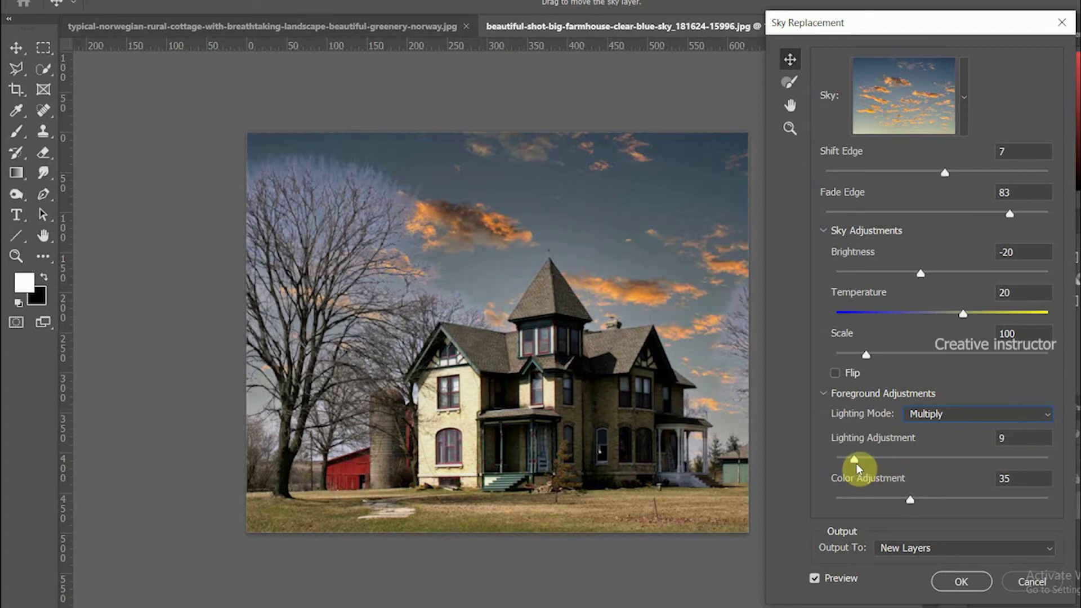
{"action": "left_click", "coordinate": [1016, 458]}
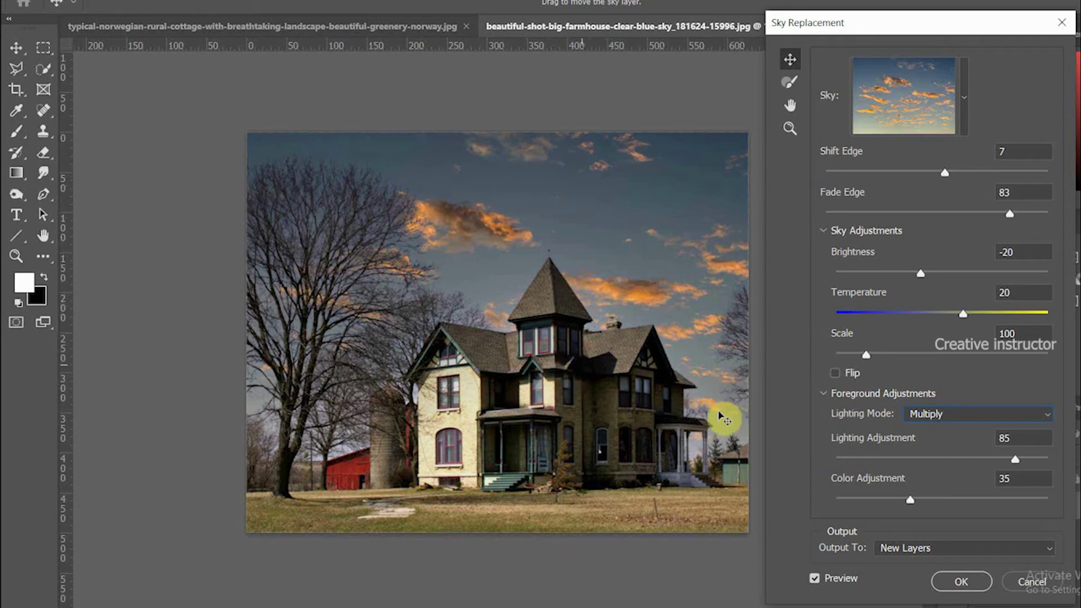
- Set the foreground Color Adjustment to 100, and compare the photo with and without the sky replacement preview
{"action": "left_click_drag", "start_coordinate": [915, 502], "coordinate": [1012, 498]}
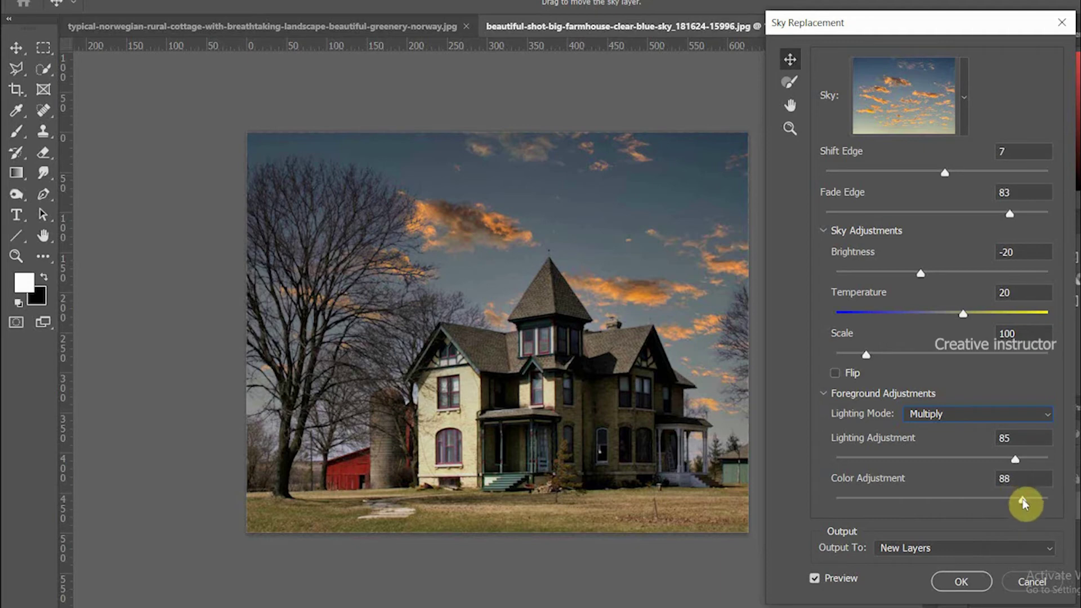
{"action": "left_click_drag", "start_coordinate": [1035, 498], "coordinate": [1055, 502]}
{"action": "left_click", "coordinate": [815, 579]}
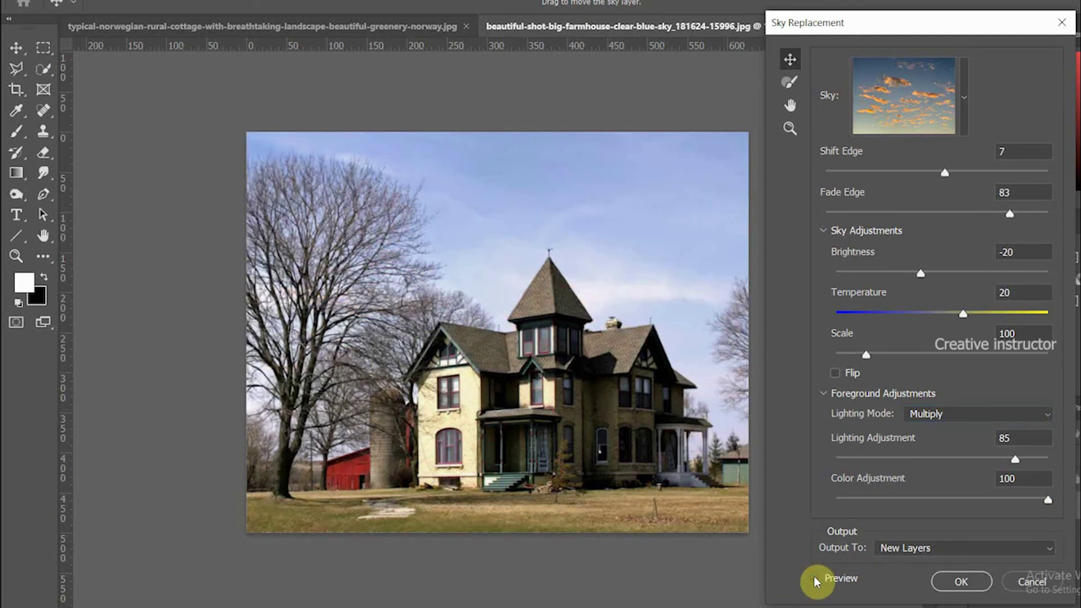
{"action": "left_click", "coordinate": [815, 579]}
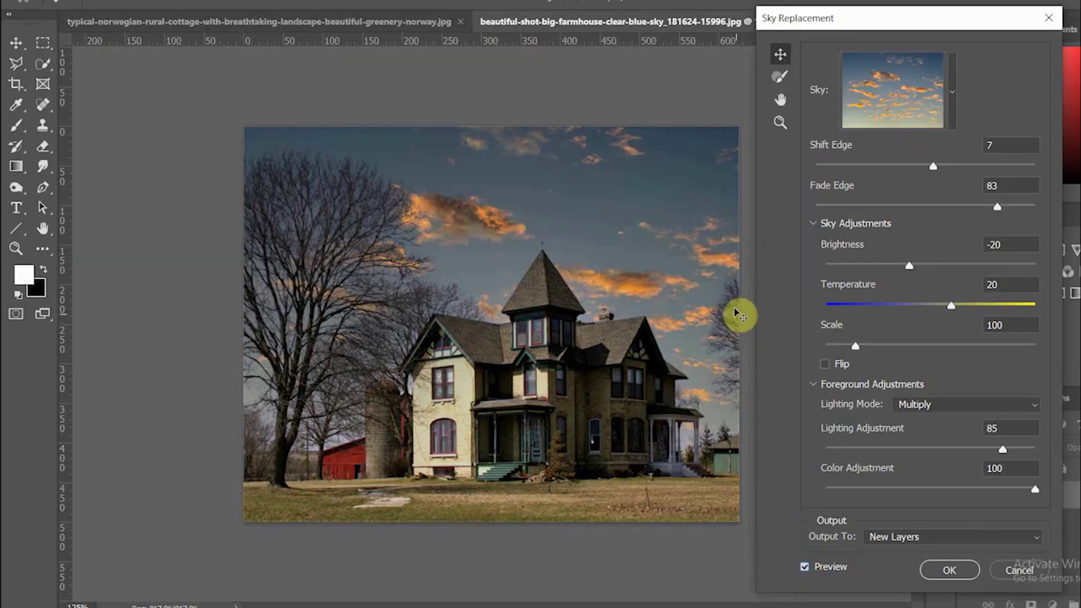
- Import the desktop image golden-light-shining-through-clouds-colorful-evening as a new sky preset, keeping its suggested name
{"action": "left_click", "coordinate": [954, 90]}
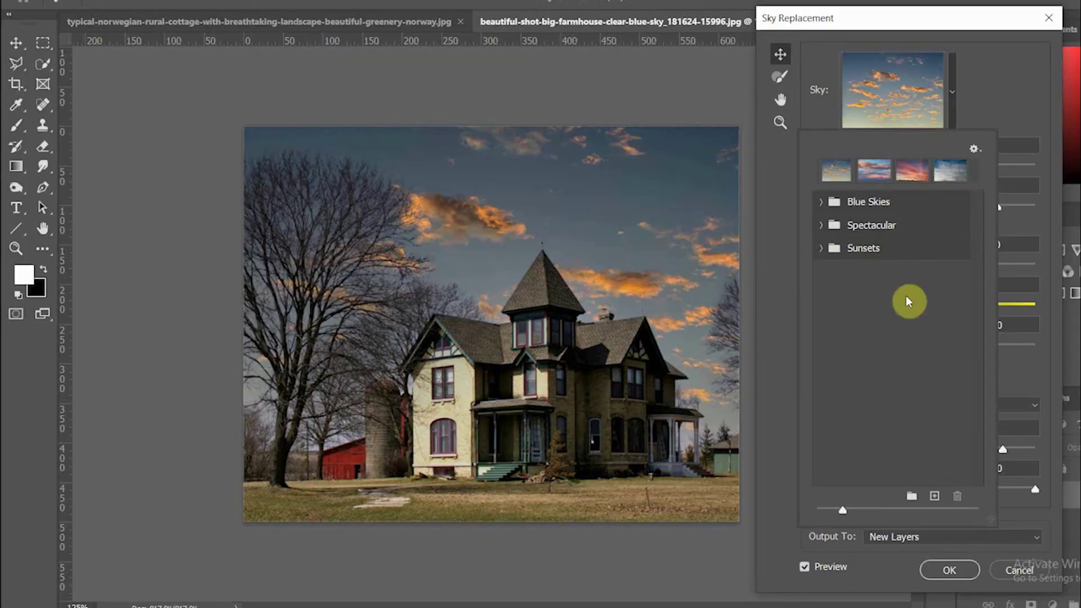
{"action": "left_click", "coordinate": [934, 496]}
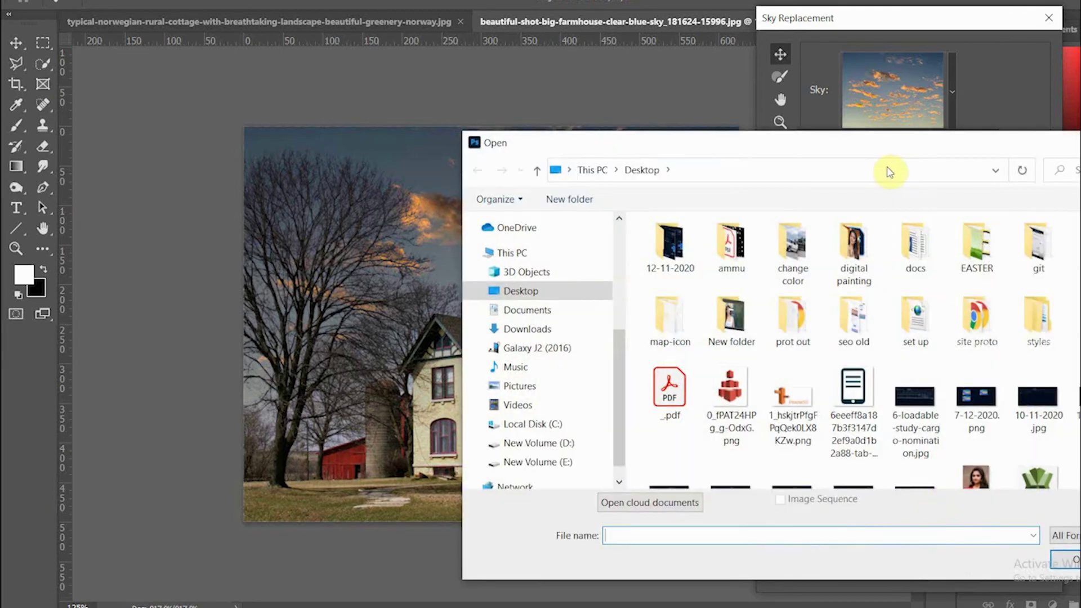
{"action": "left_click_drag", "start_coordinate": [893, 149], "coordinate": [758, 79]}
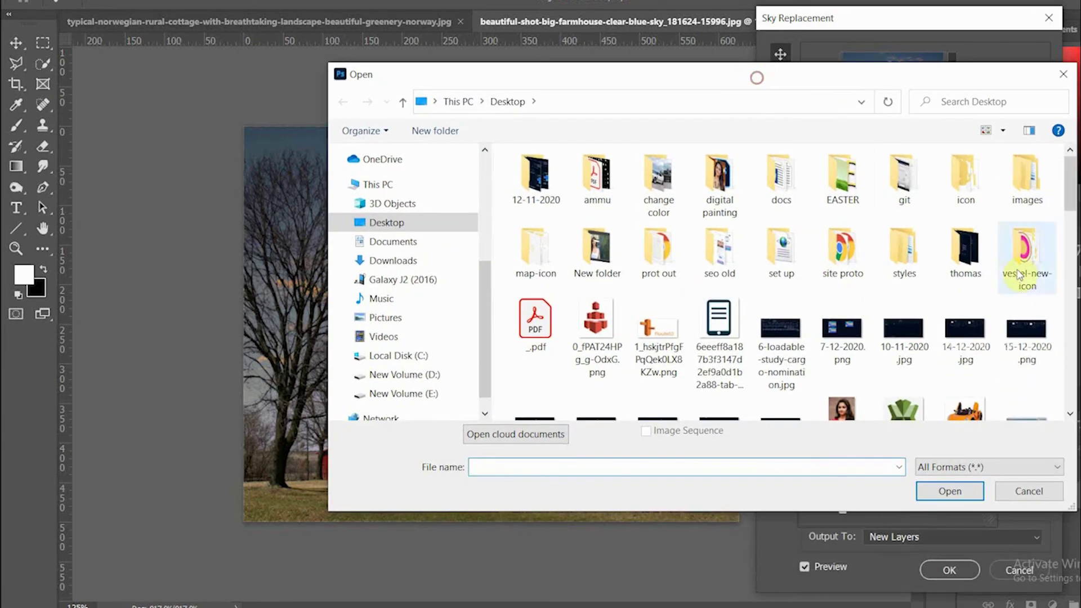
{"action": "left_click_drag", "start_coordinate": [1069, 180], "coordinate": [1075, 310]}
{"action": "left_click", "coordinate": [1030, 306]}
{"action": "left_click", "coordinate": [956, 495]}
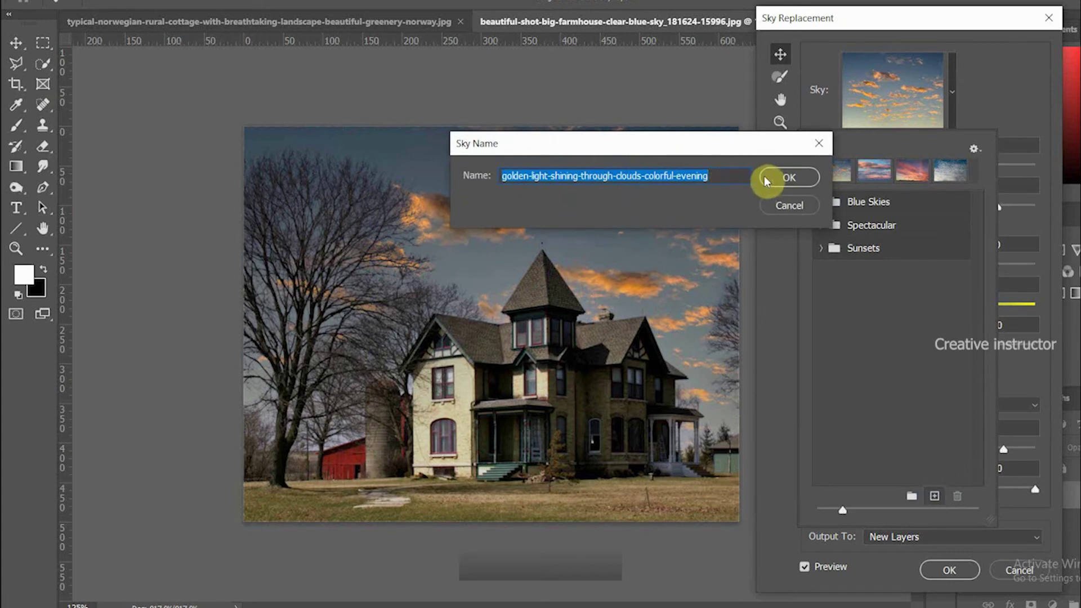
{"action": "left_click", "coordinate": [785, 176]}
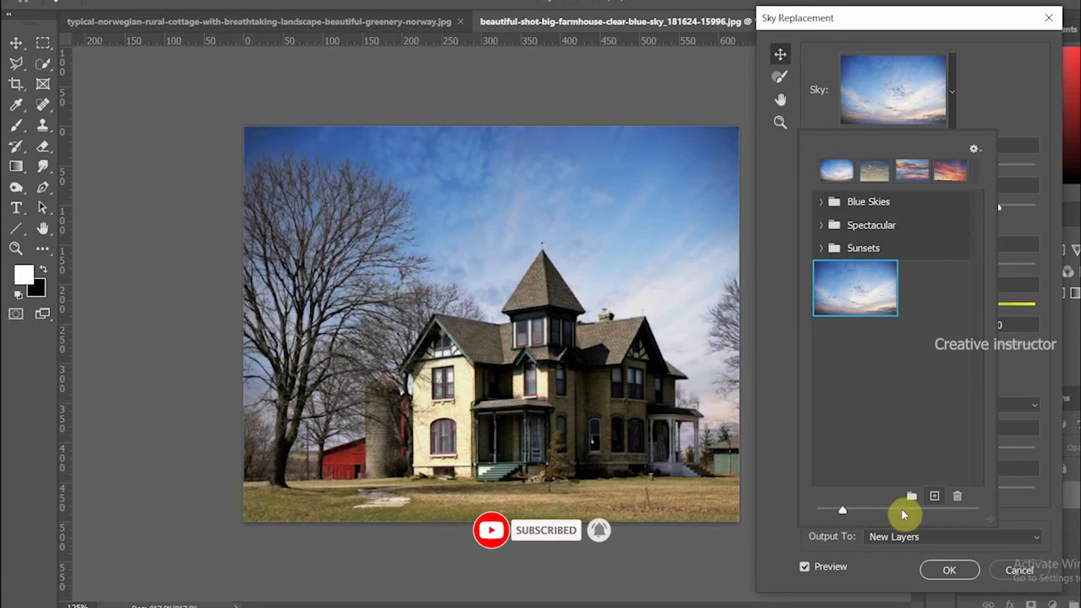
- Create a sky preset group named "my skys" and move the imported sky into it
{"action": "left_click", "coordinate": [912, 496]}
{"action": "type", "text": "my skys"}
{"action": "left_click", "coordinate": [741, 173]}
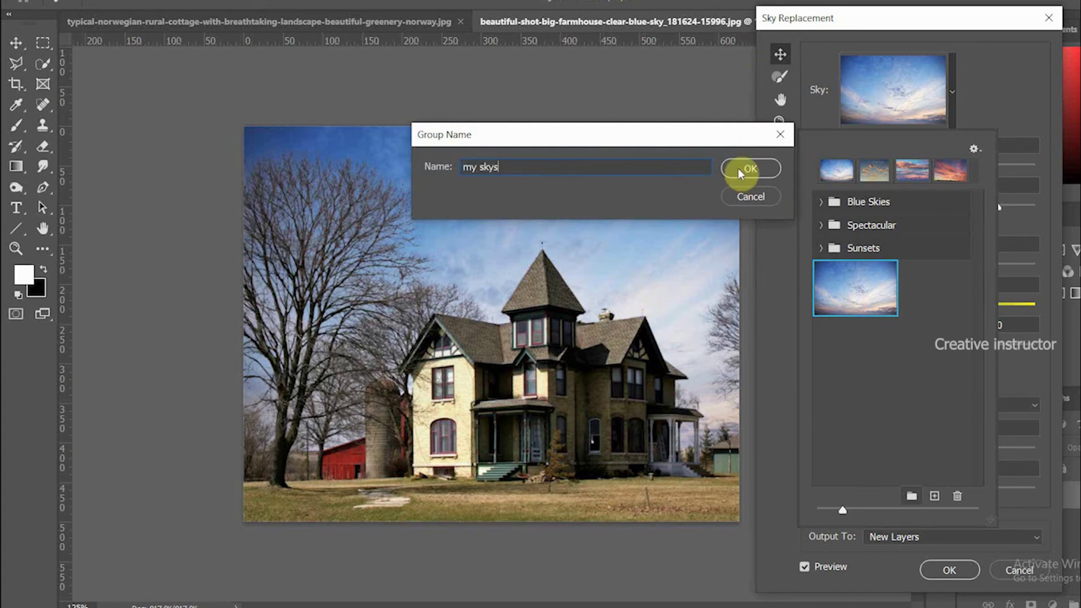
{"action": "left_click_drag", "start_coordinate": [845, 285], "coordinate": [862, 326]}
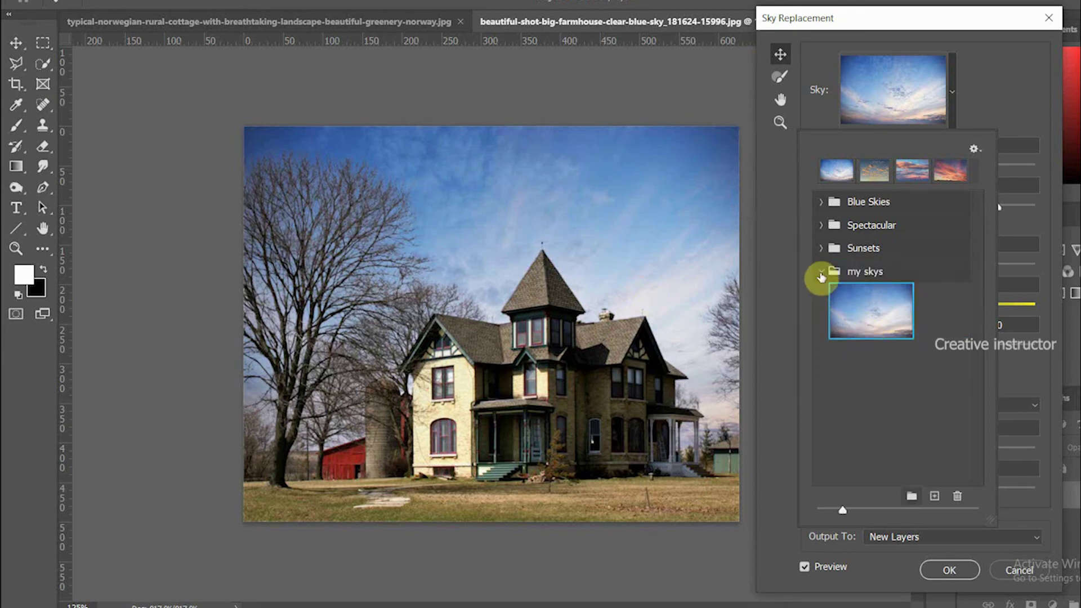
{"action": "left_click", "coordinate": [822, 275]}
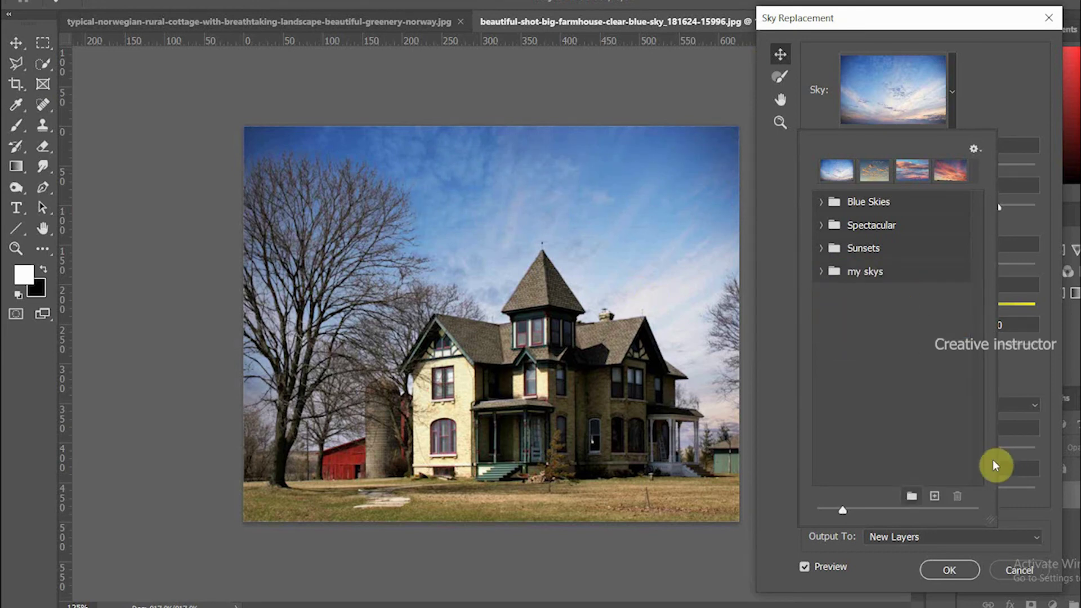
{"action": "left_click", "coordinate": [1015, 102]}
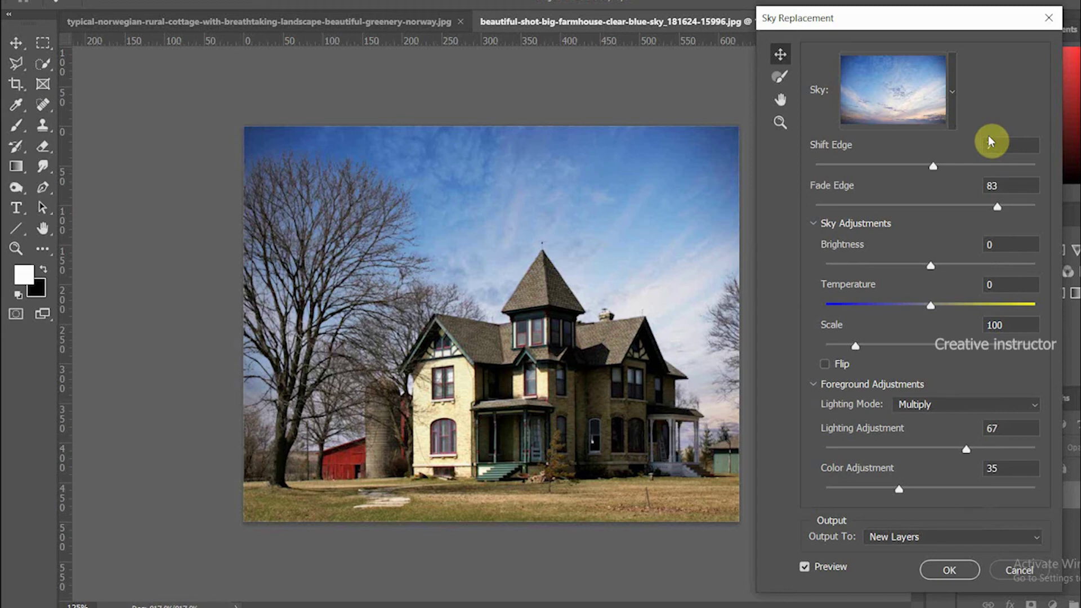
- Reselect the recently used sky with scattered orange clouds and apply the sky replacement, output to New Layers
{"action": "left_click", "coordinate": [951, 101]}
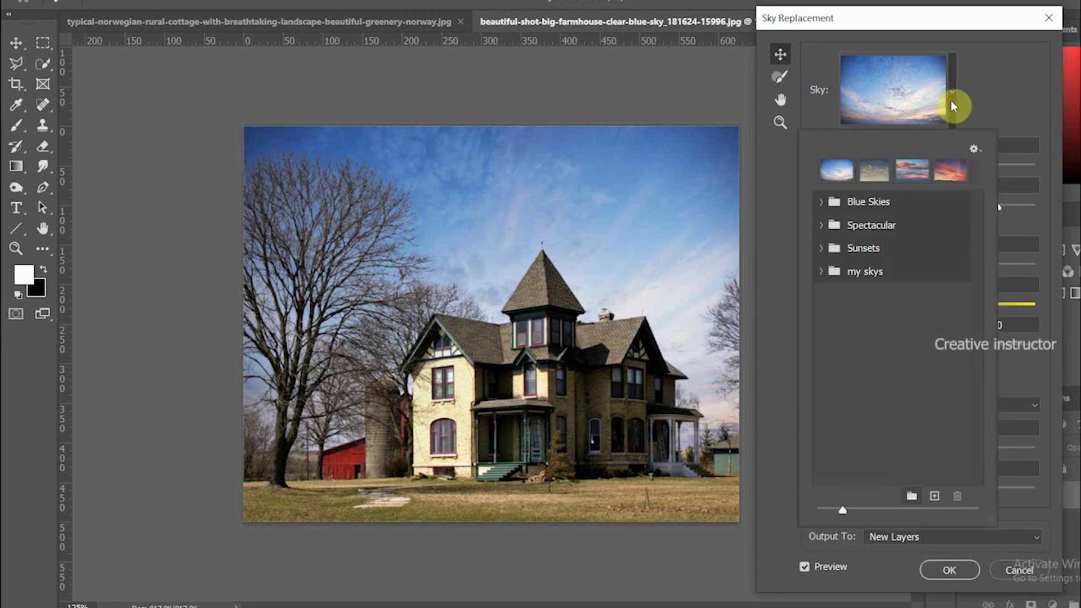
{"action": "left_click", "coordinate": [876, 162]}
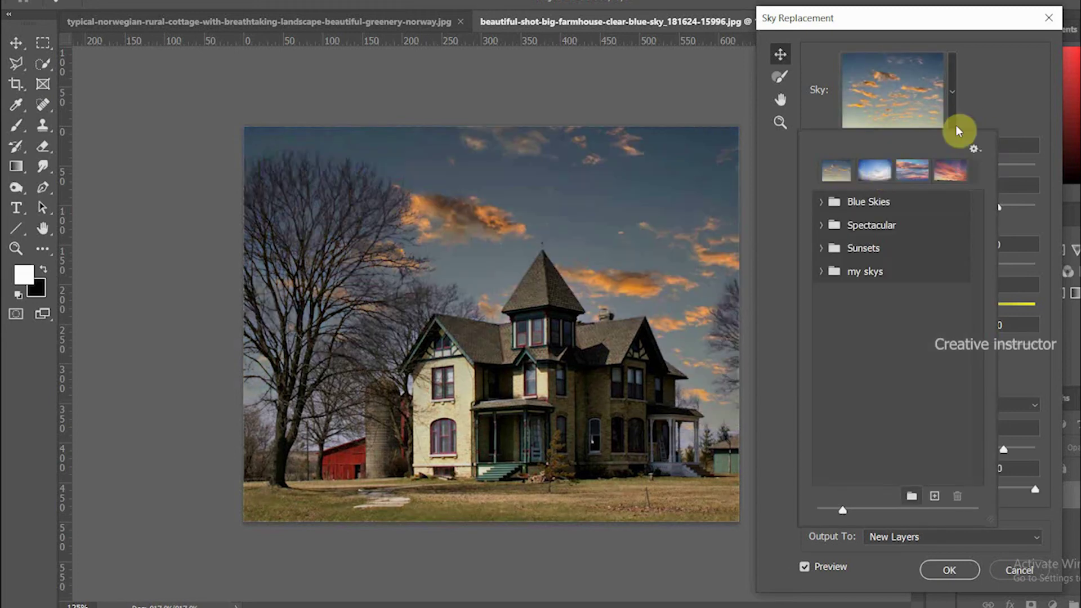
{"action": "left_click", "coordinate": [991, 97]}
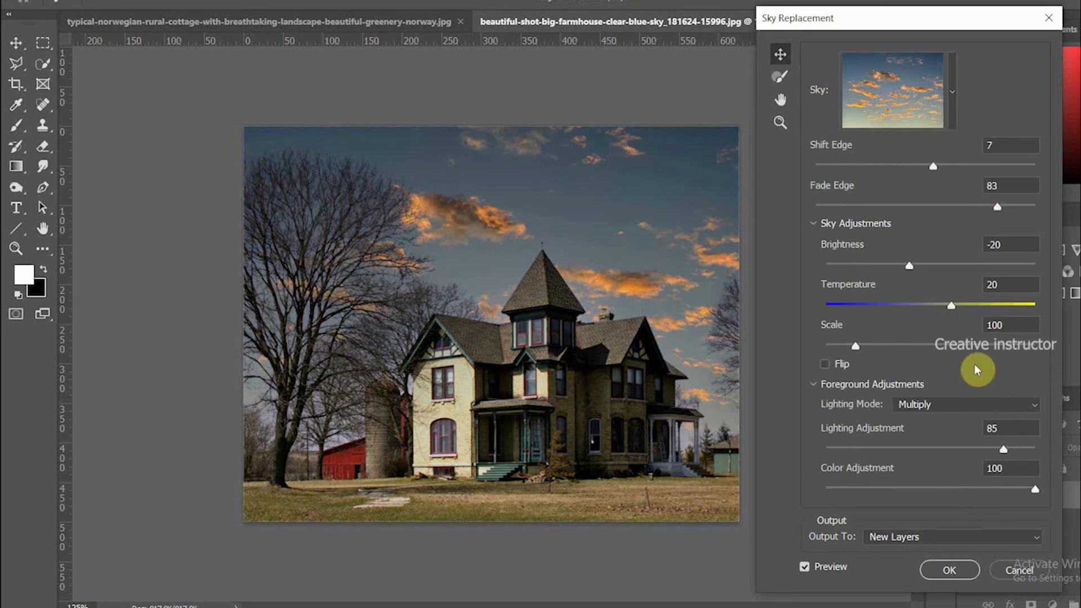
{"action": "left_click", "coordinate": [947, 570]}
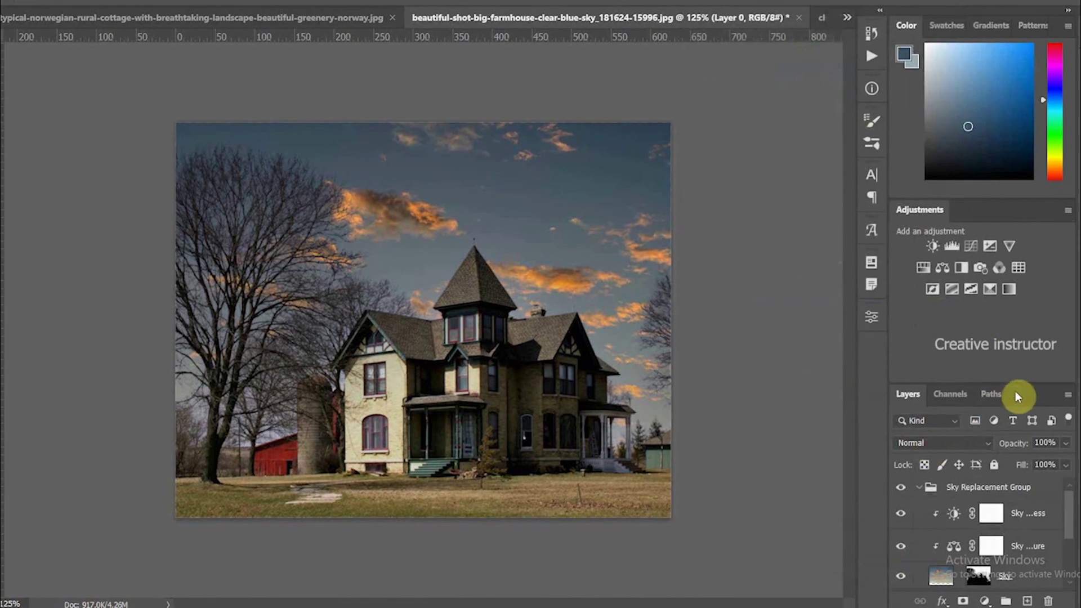
- Make more room for the layer list, and check each Sky Replacement Group layer's effect by hiding and reshowing them
{"action": "left_click_drag", "start_coordinate": [1018, 382], "coordinate": [1007, 264]}
{"action": "left_click", "coordinate": [902, 396]}
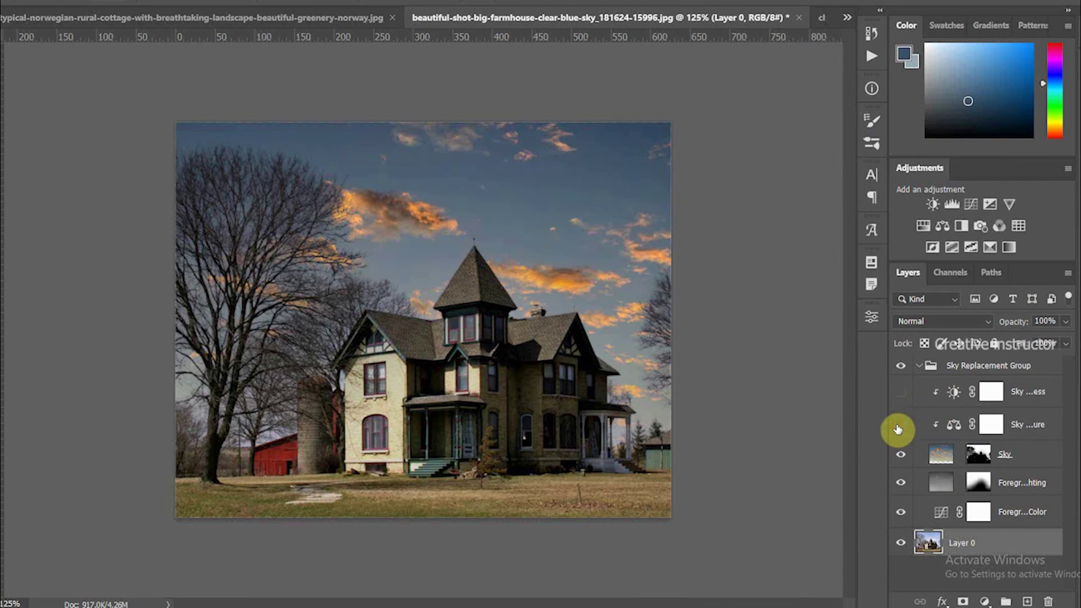
{"action": "left_click", "coordinate": [901, 457]}
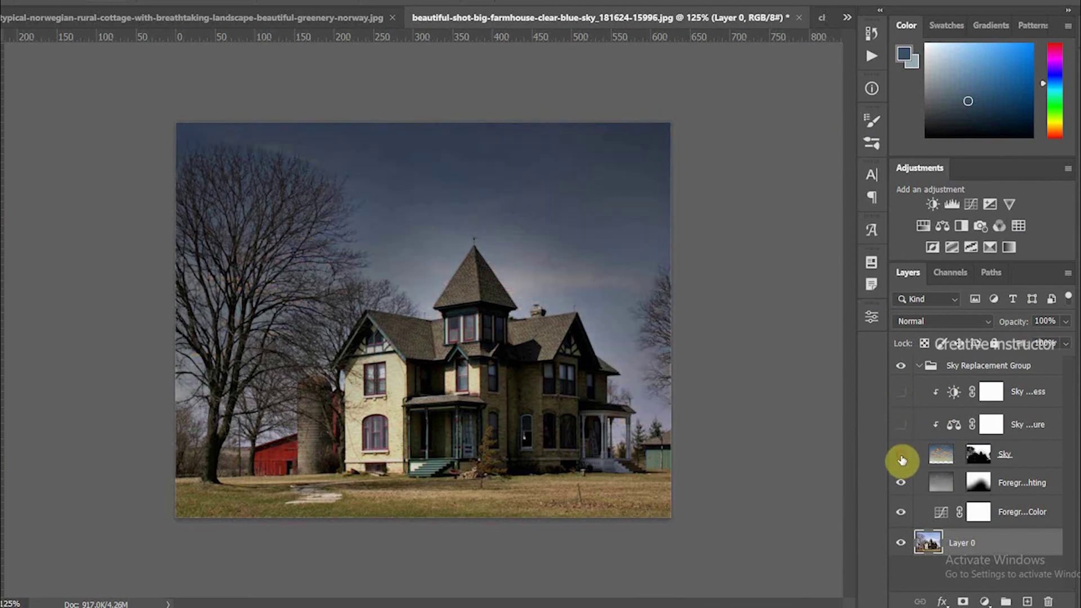
{"action": "left_click", "coordinate": [902, 486]}
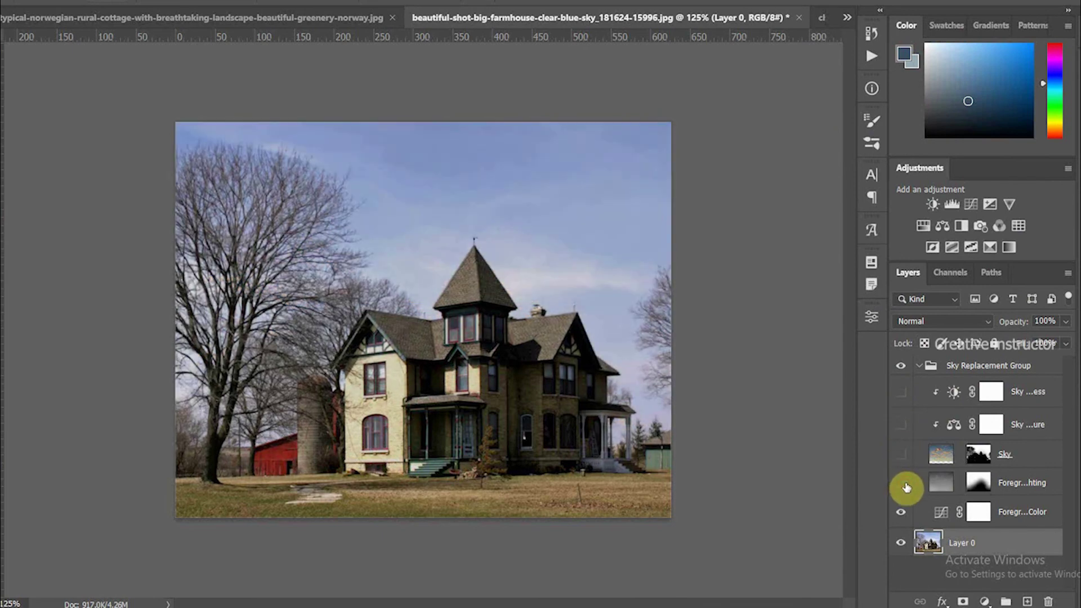
{"action": "left_click", "coordinate": [903, 514]}
{"action": "left_click_drag", "start_coordinate": [904, 518], "coordinate": [901, 393]}
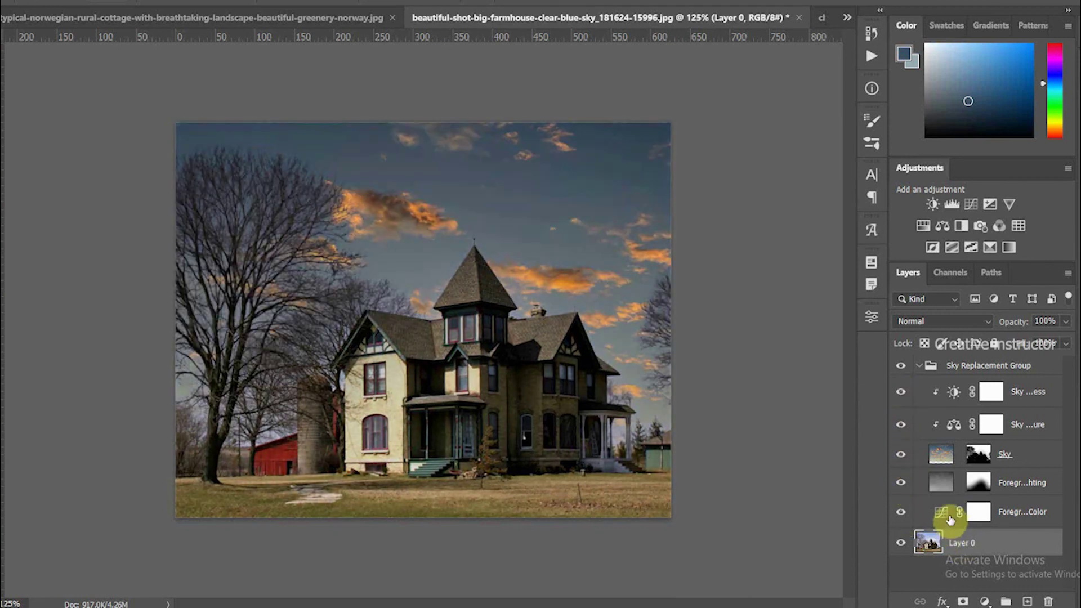
- Darken the foreground slightly by lowering the midtones of the RGB curve on the Foreground Color layer
{"action": "double_click", "coordinate": [942, 513]}
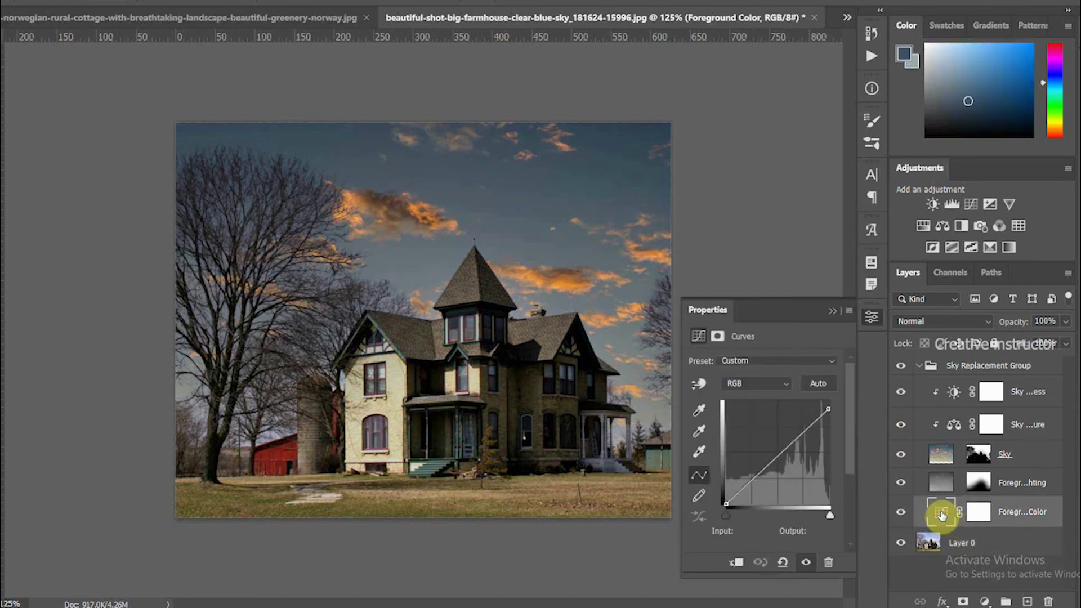
{"action": "mouse_move", "coordinate": [775, 456]}
{"action": "left_mouse_down"}
{"action": "mouse_move", "coordinate": [762, 444]}
{"action": "mouse_move", "coordinate": [784, 460]}
{"action": "left_mouse_up"}
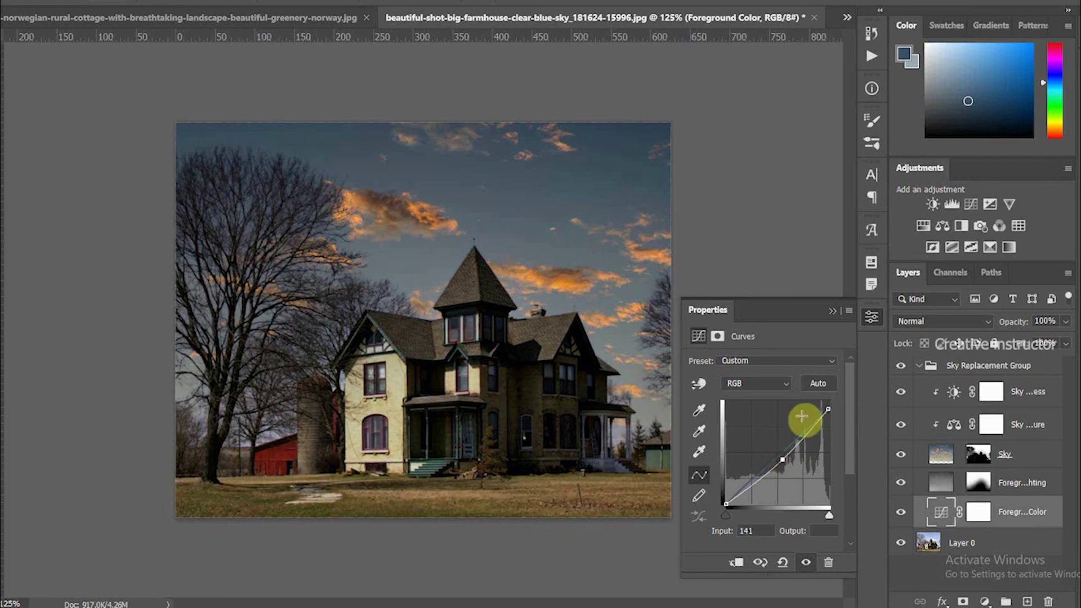
{"action": "left_click", "coordinate": [868, 317]}
- Shift the midtone Color Balance of the Sky Temperature layer to give the sky a redder, purplish tint
{"action": "left_click", "coordinate": [954, 427]}
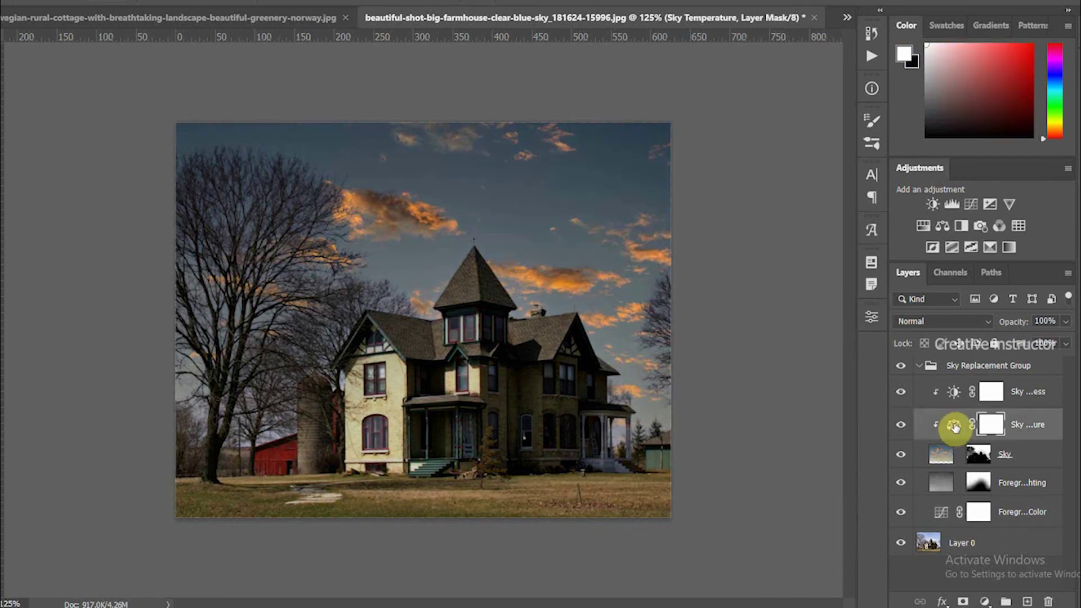
{"action": "double_click", "coordinate": [954, 425]}
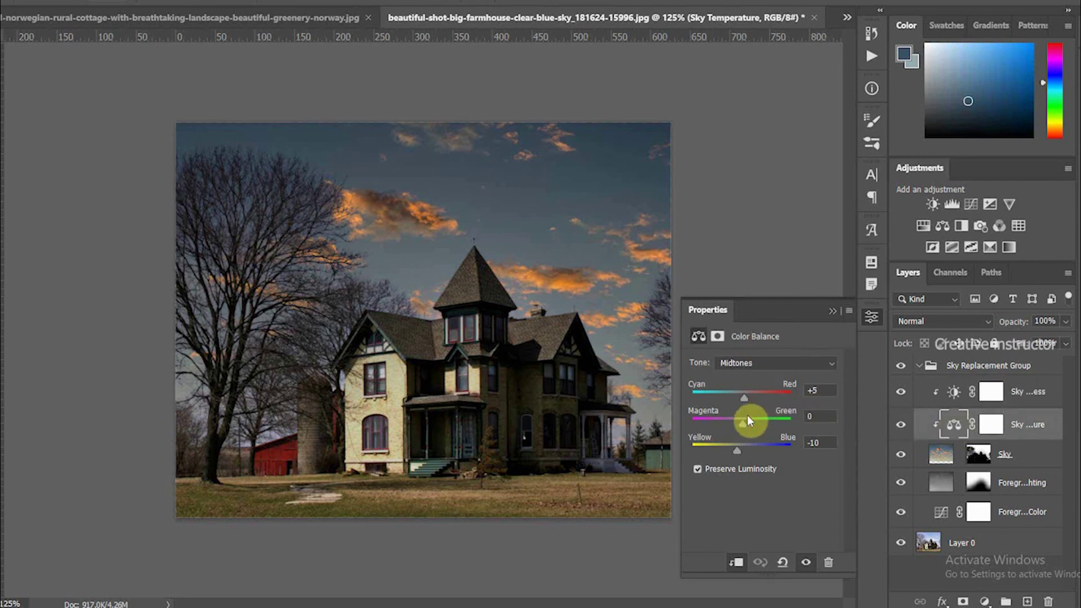
{"action": "left_click_drag", "start_coordinate": [742, 424], "coordinate": [765, 400]}
{"action": "mouse_move", "coordinate": [734, 451]}
{"action": "left_mouse_down"}
{"action": "mouse_move", "coordinate": [724, 452]}
{"action": "mouse_move", "coordinate": [739, 451]}
{"action": "left_mouse_up"}
{"action": "left_click", "coordinate": [876, 316]}
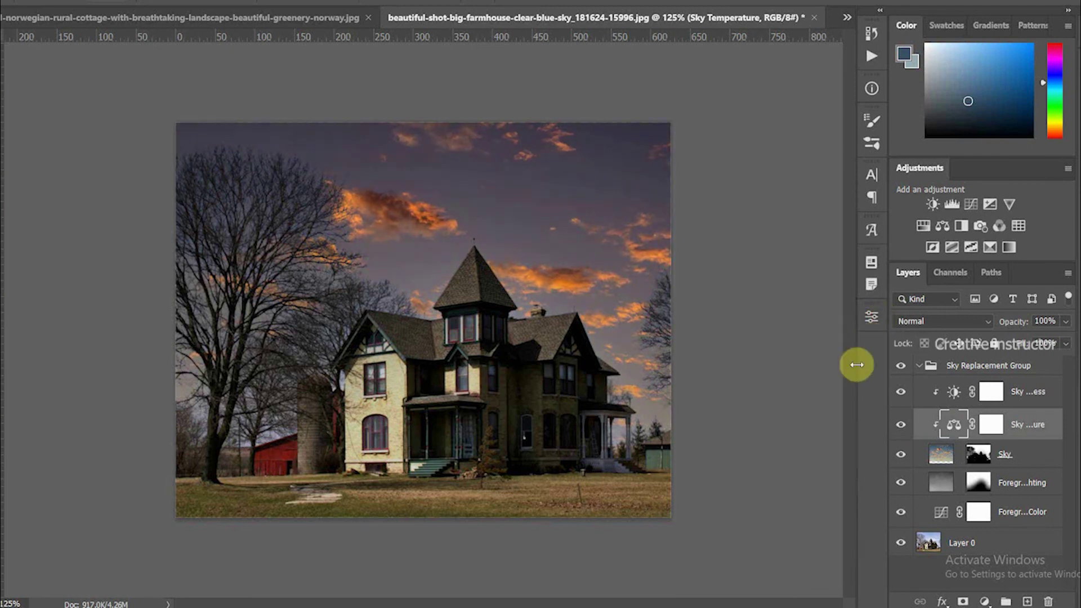